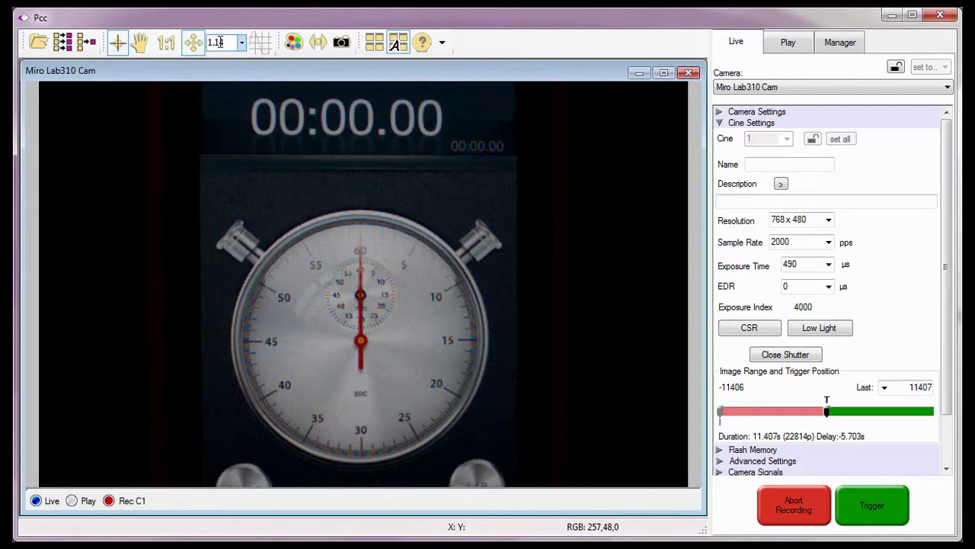
Expand Camera Settings and pick 4 partitions, accepting the warning that erases stored cines
click(100, 74)
click(761, 217)
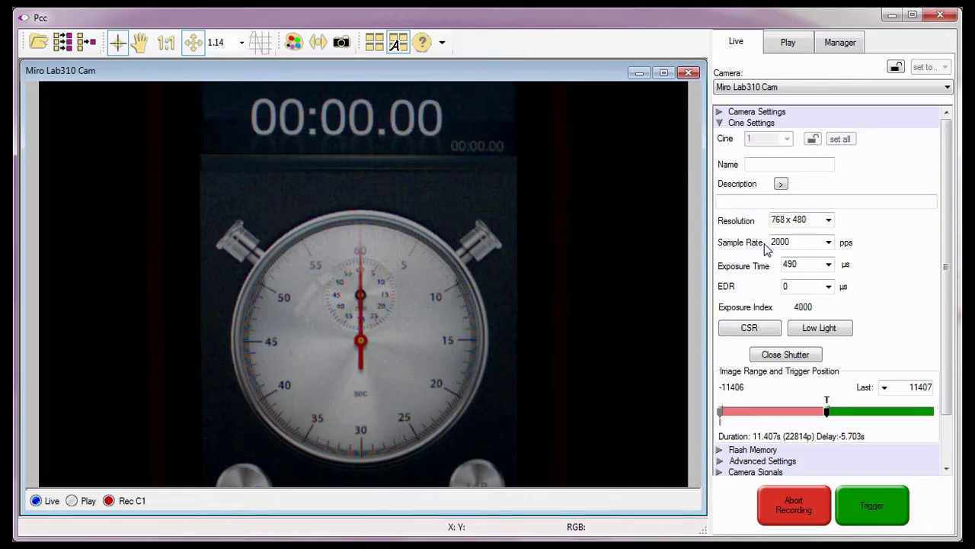
click(763, 242)
click(719, 112)
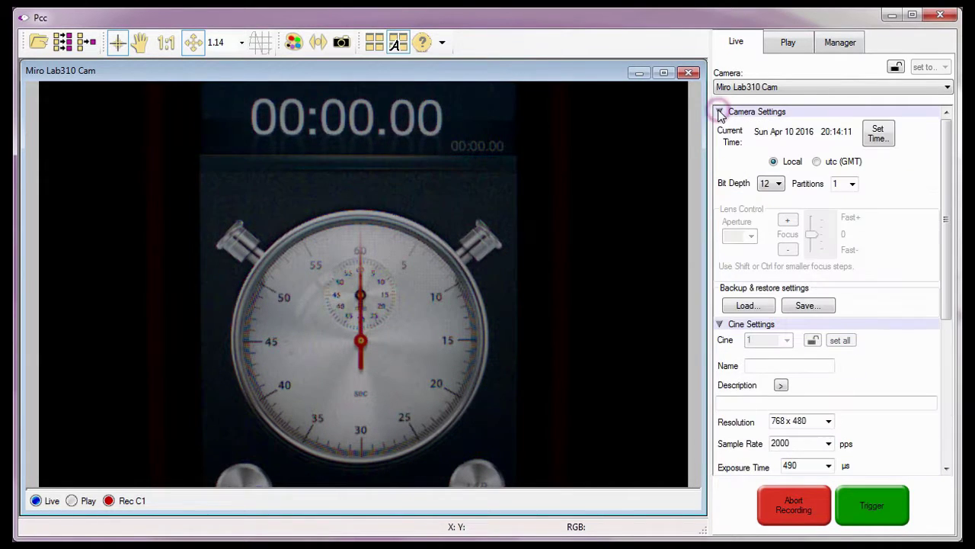
click(852, 184)
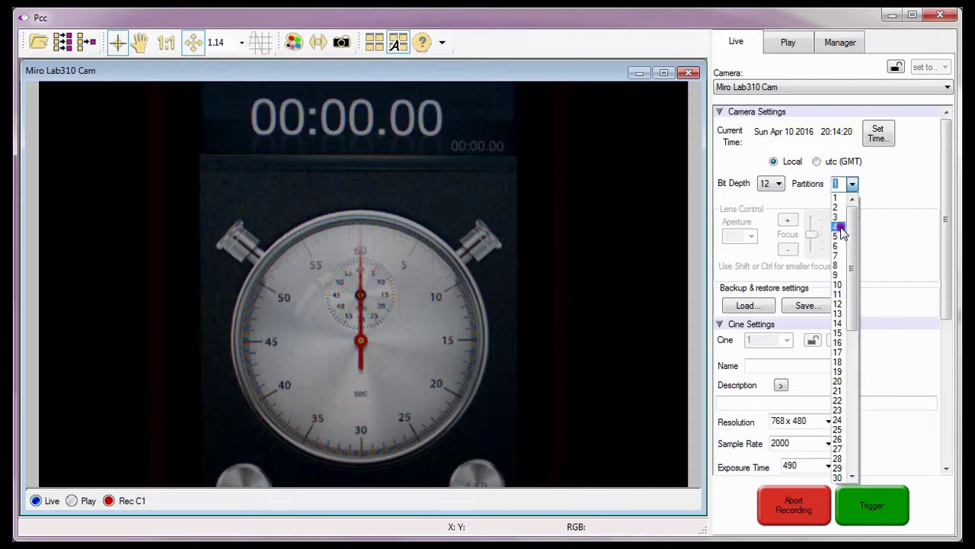
click(843, 233)
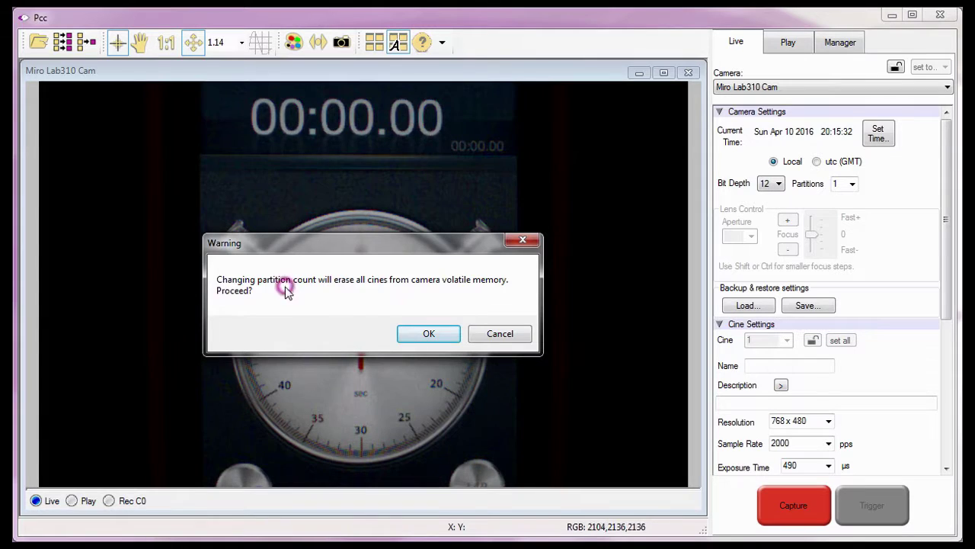
click(429, 333)
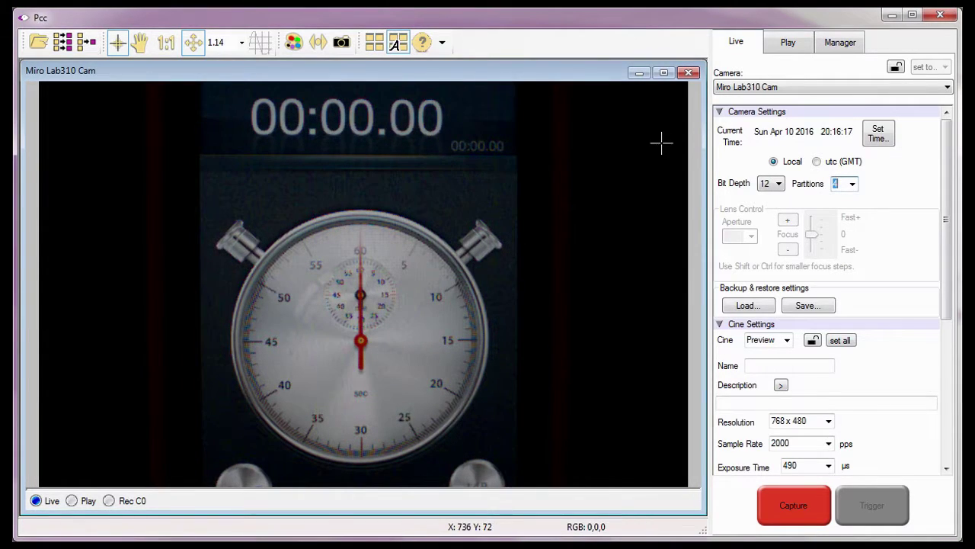
Change the Preview cine's Last image from 11407 to 60000, moving the trigger to 54304
click(720, 112)
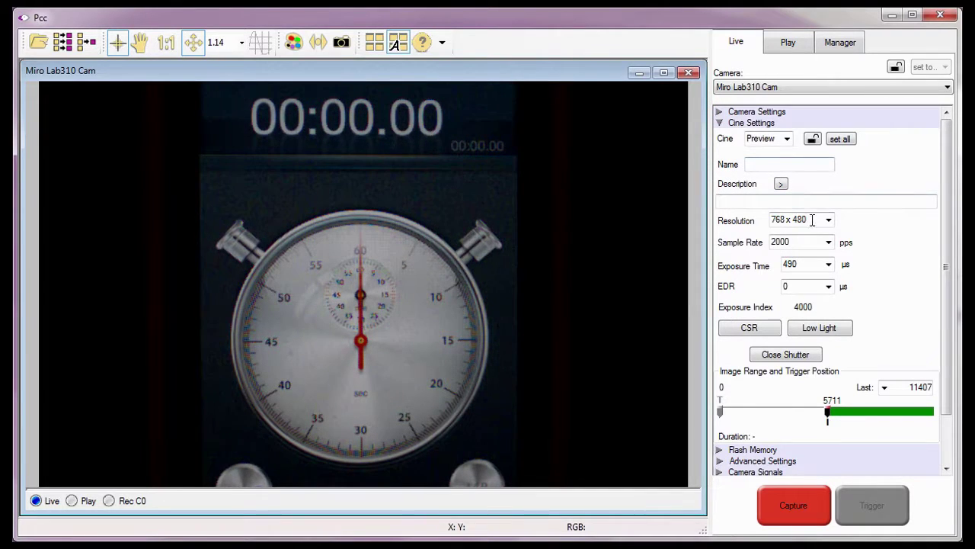
click(855, 393)
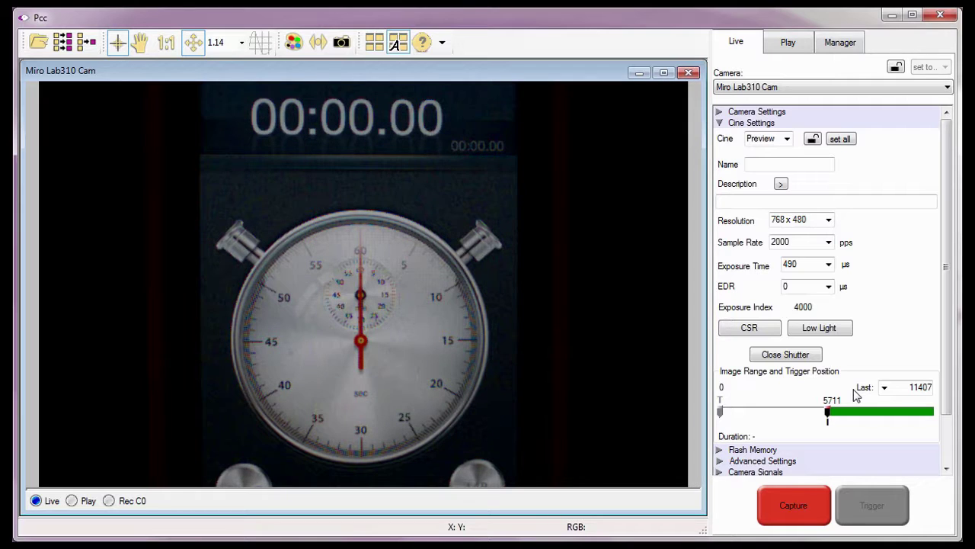
double_click(940, 388)
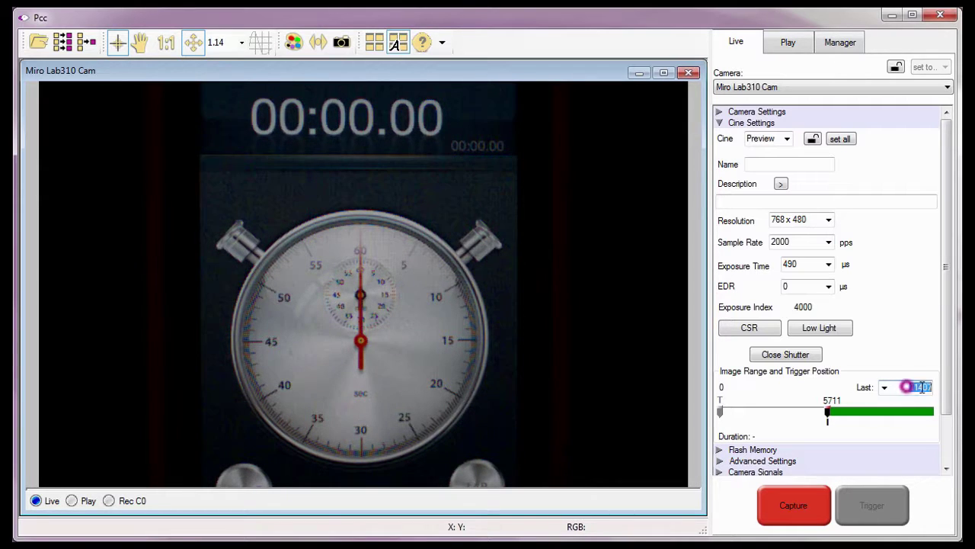
text(60000)
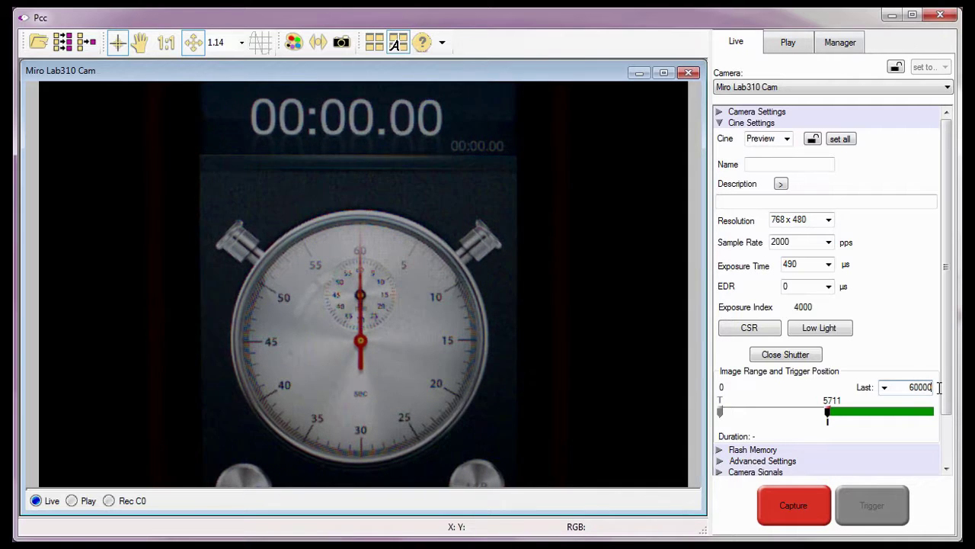
key(Return)
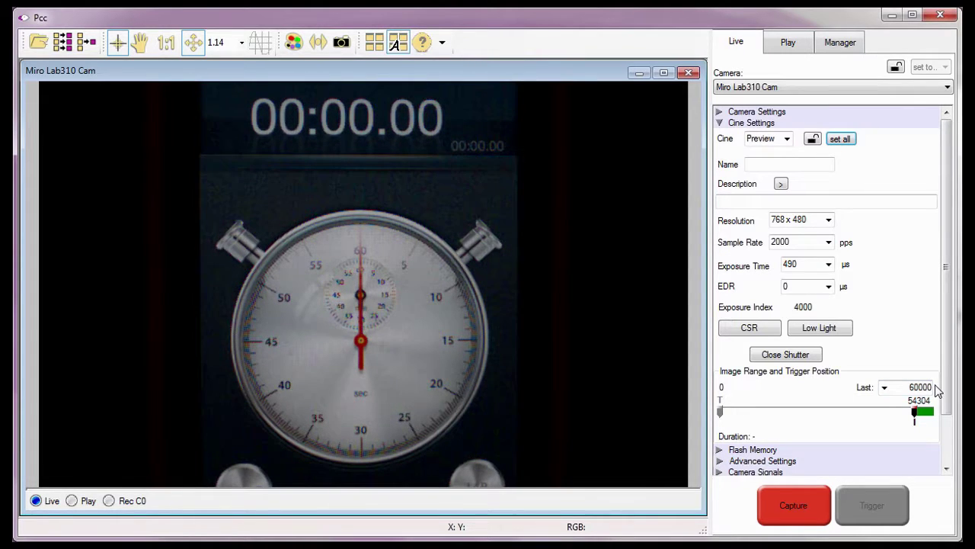
Copy the Preview cine's parameters to all cines and dismiss the 'Parameters copied' message
click(841, 140)
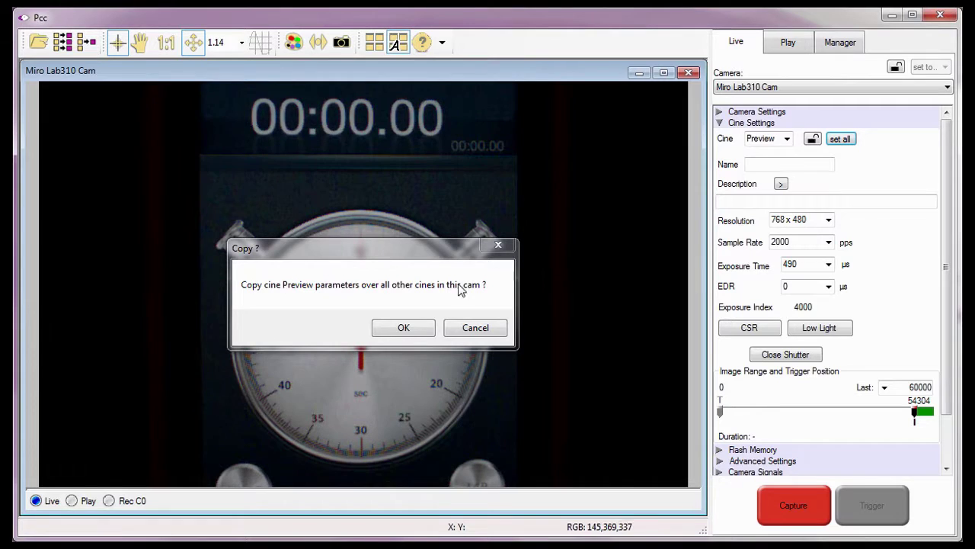
click(406, 329)
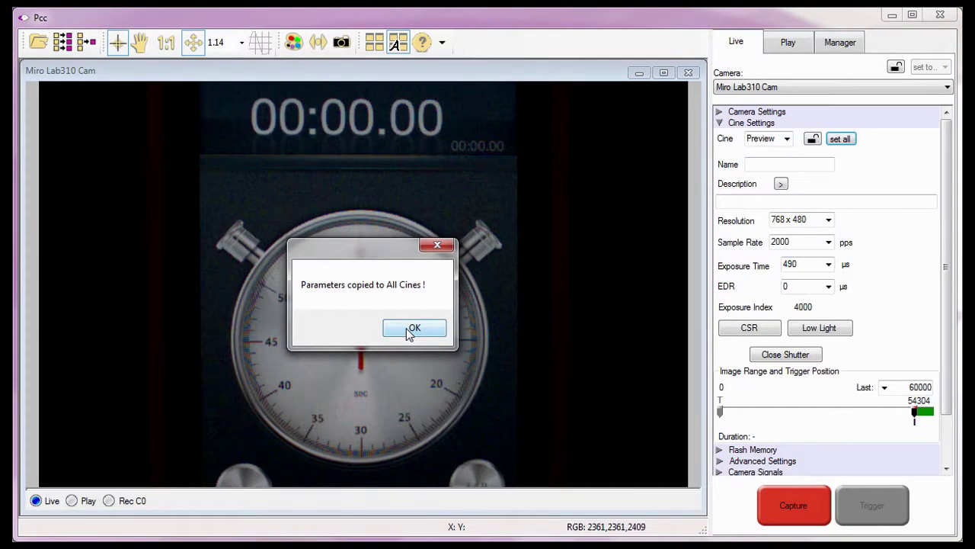
click(406, 328)
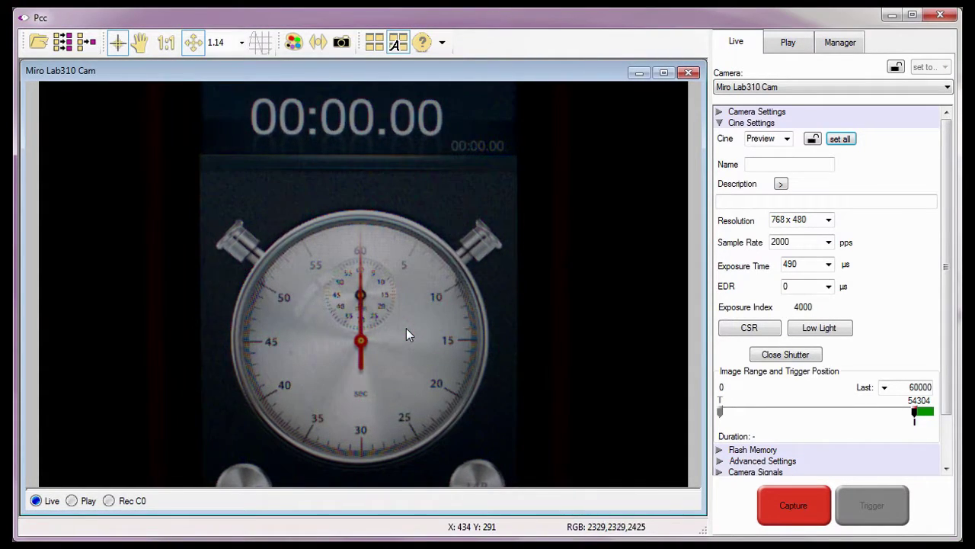
click(789, 140)
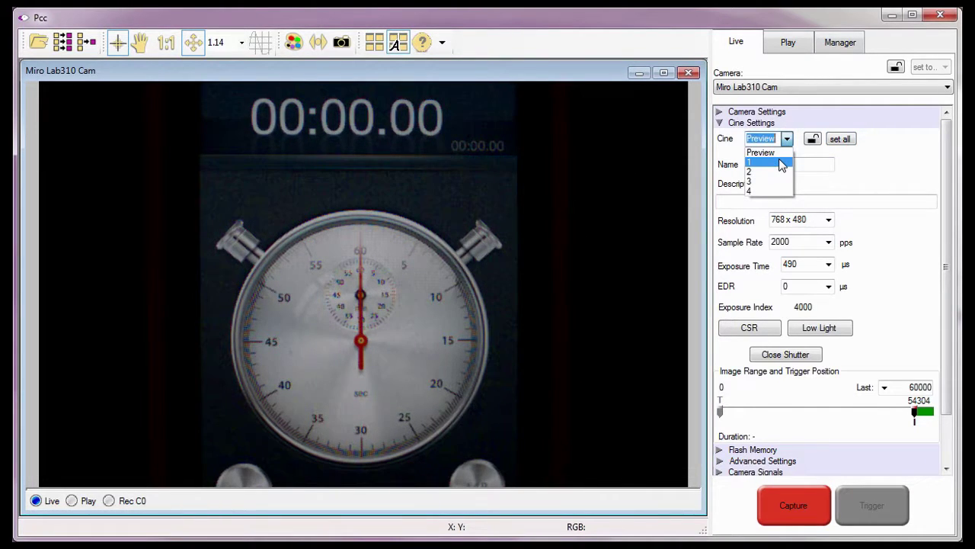
click(777, 155)
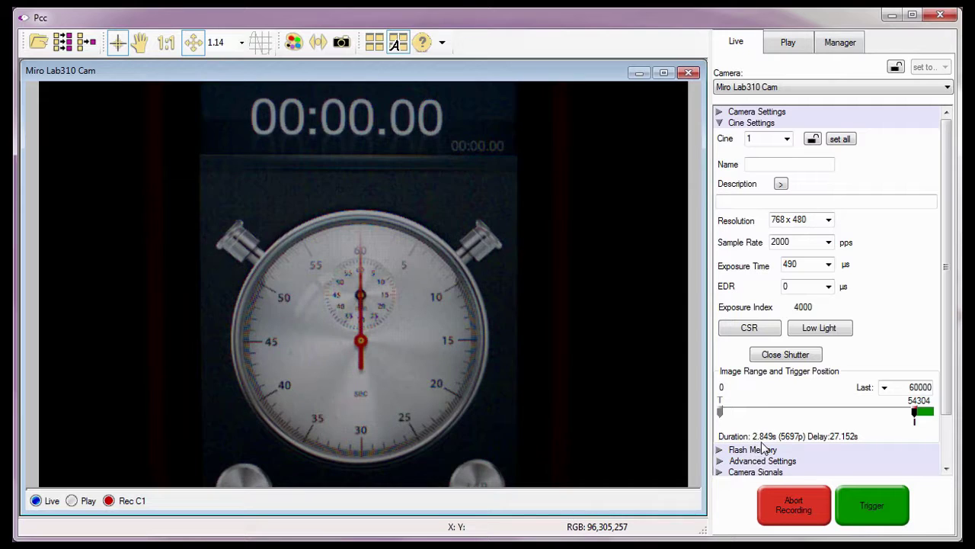
click(831, 446)
click(787, 139)
click(771, 174)
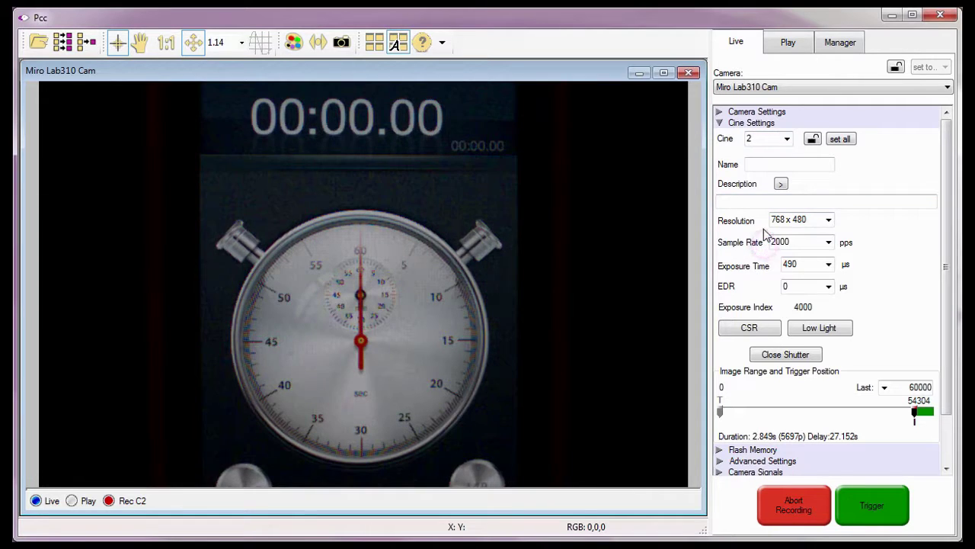
click(785, 140)
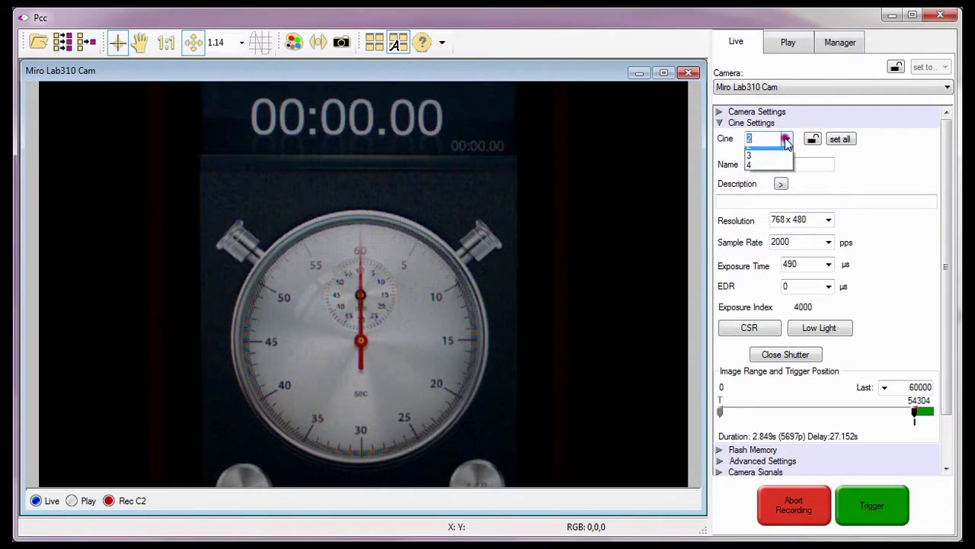
click(764, 191)
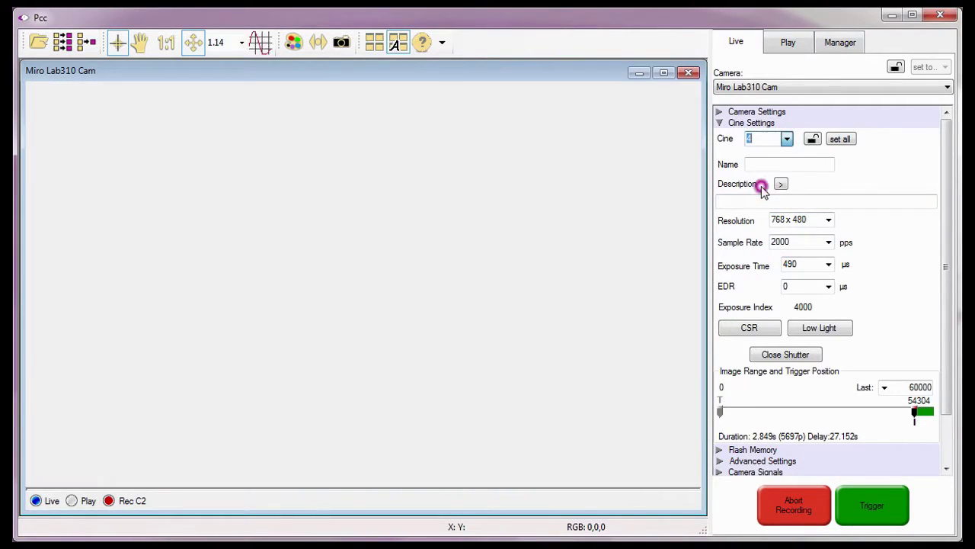
click(765, 246)
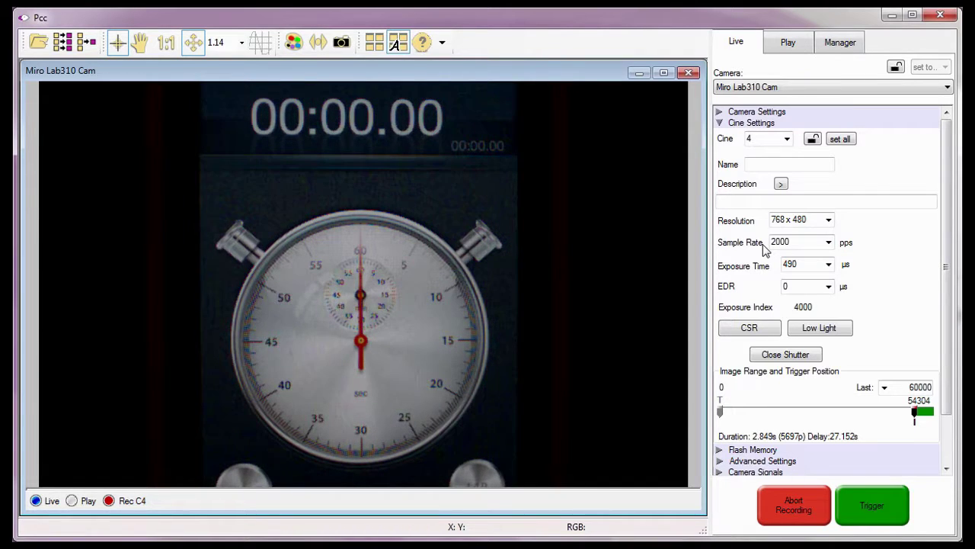
click(787, 138)
click(775, 153)
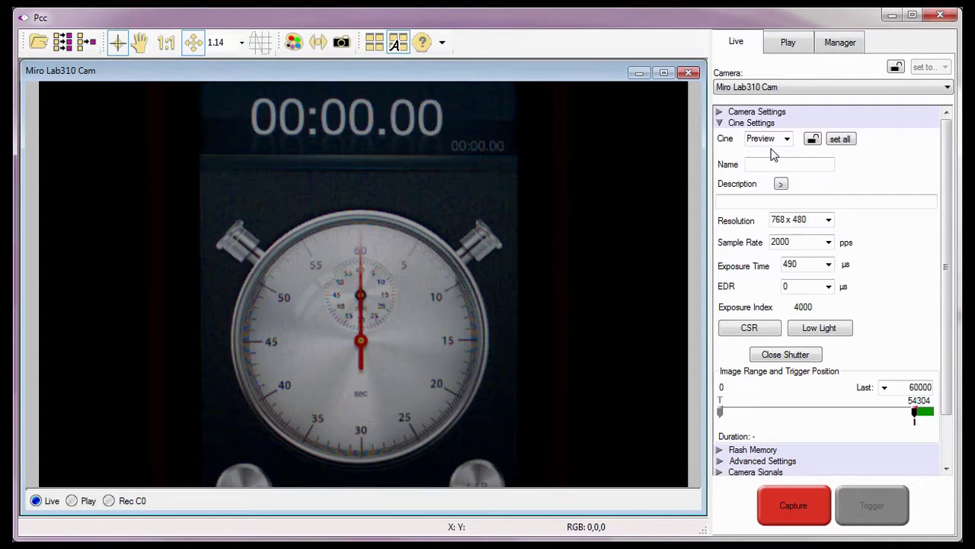
Reveal the Continuous Recording options and open their cine save settings
drag(944, 186, 948, 248)
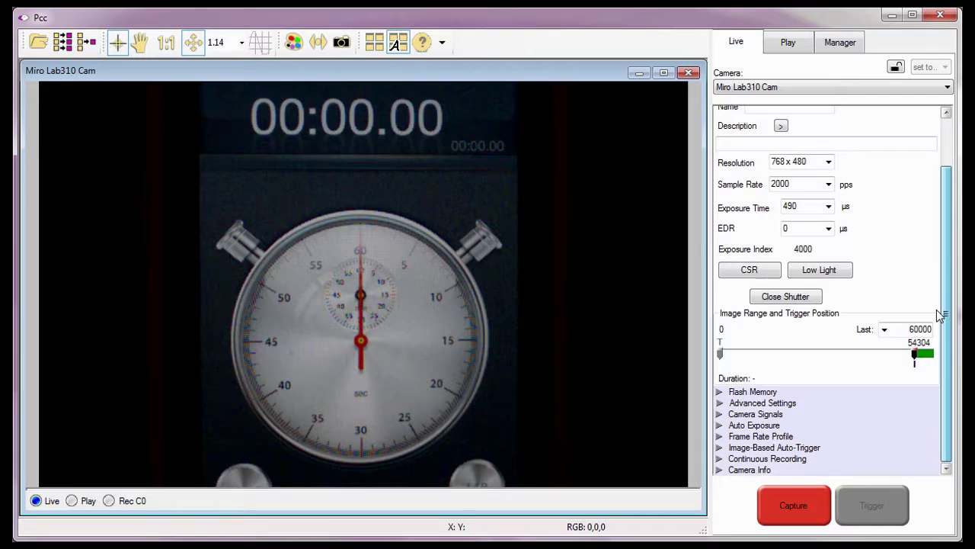
click(720, 459)
drag(947, 323, 945, 444)
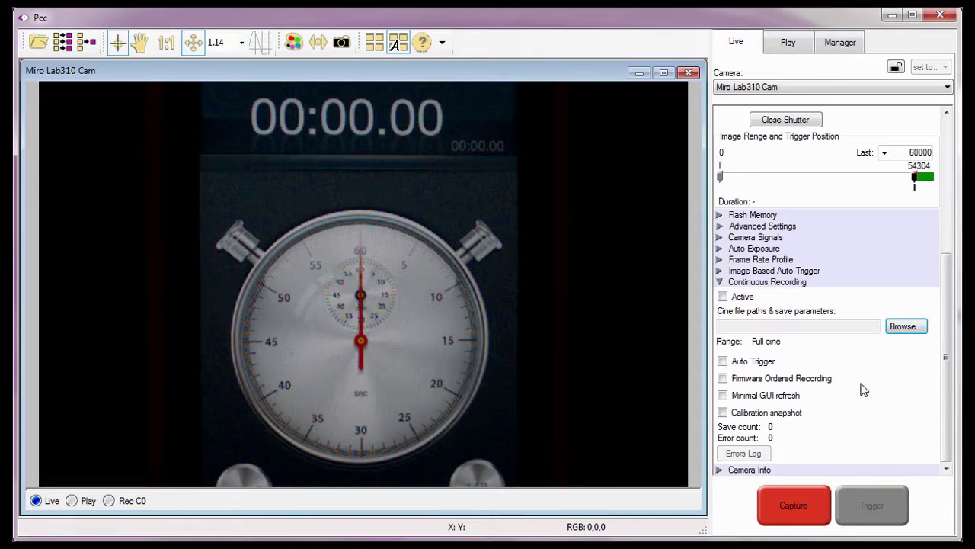
click(899, 333)
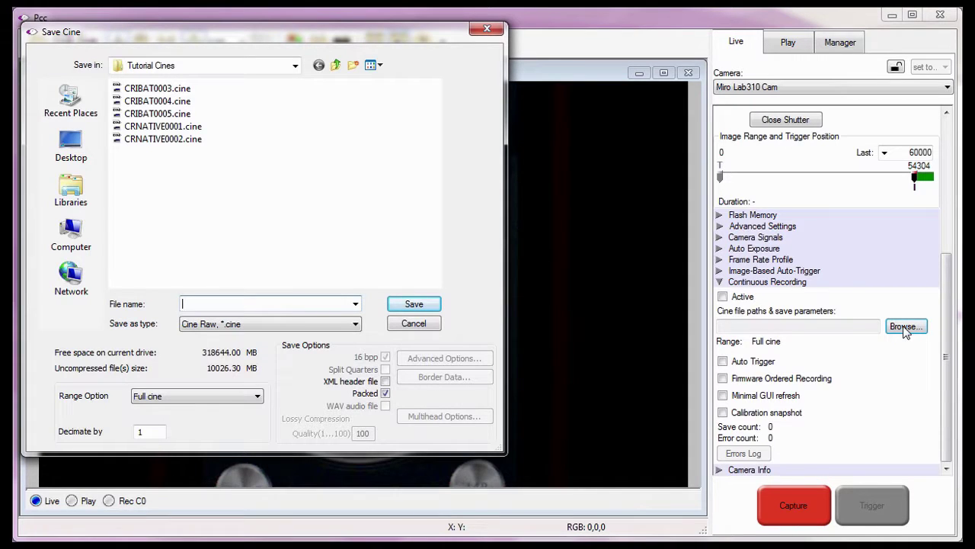
Browse to C:\Program Files\Phantom\Cines\Tutorial Cines as the save folder
click(71, 232)
double_click(157, 118)
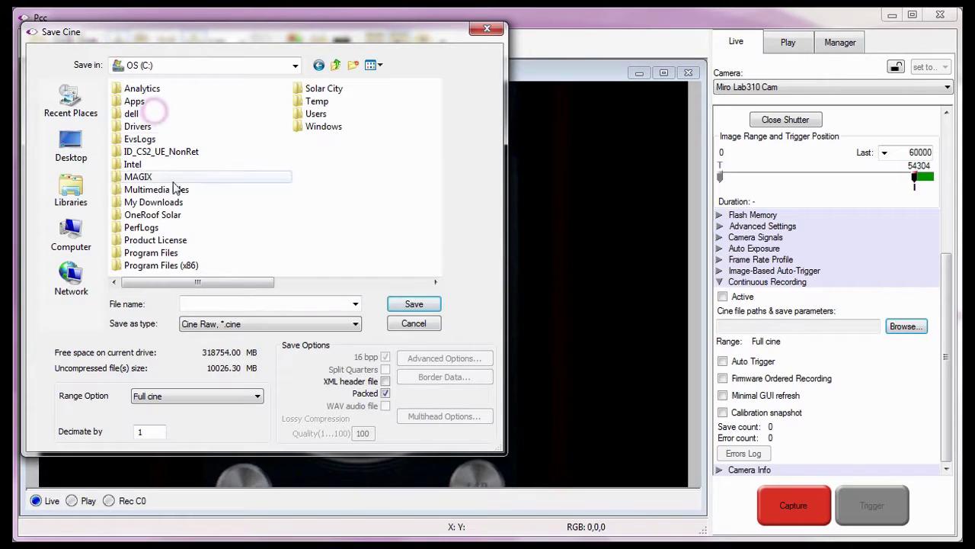
double_click(145, 255)
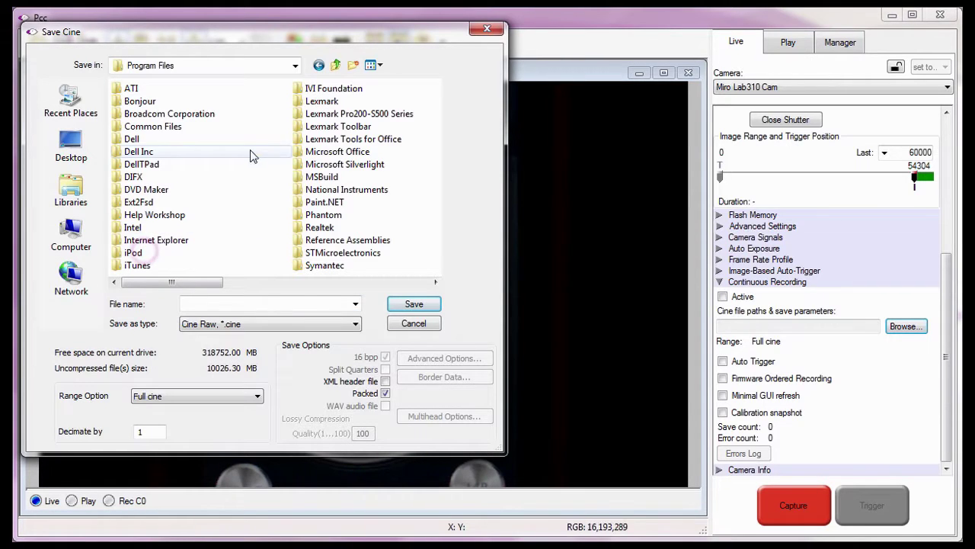
double_click(312, 214)
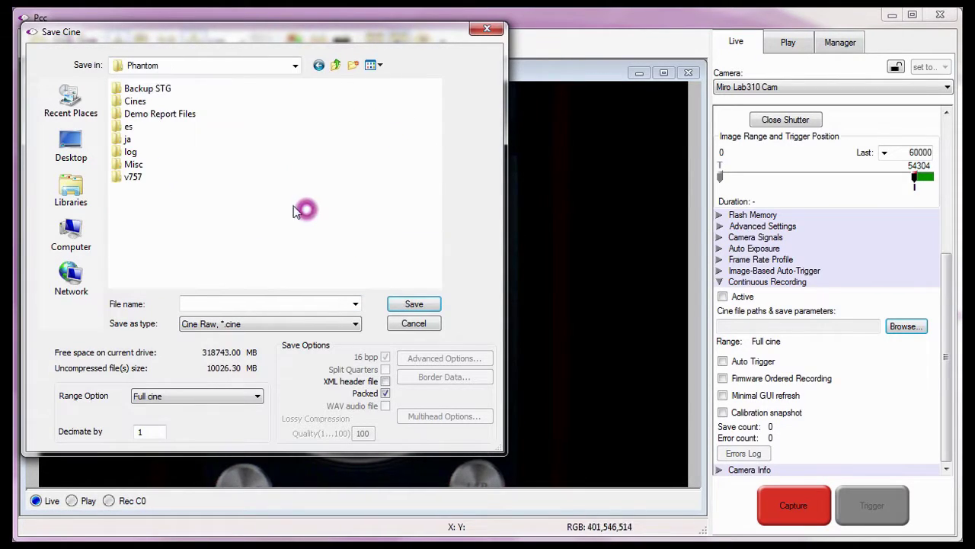
click(130, 102)
double_click(128, 103)
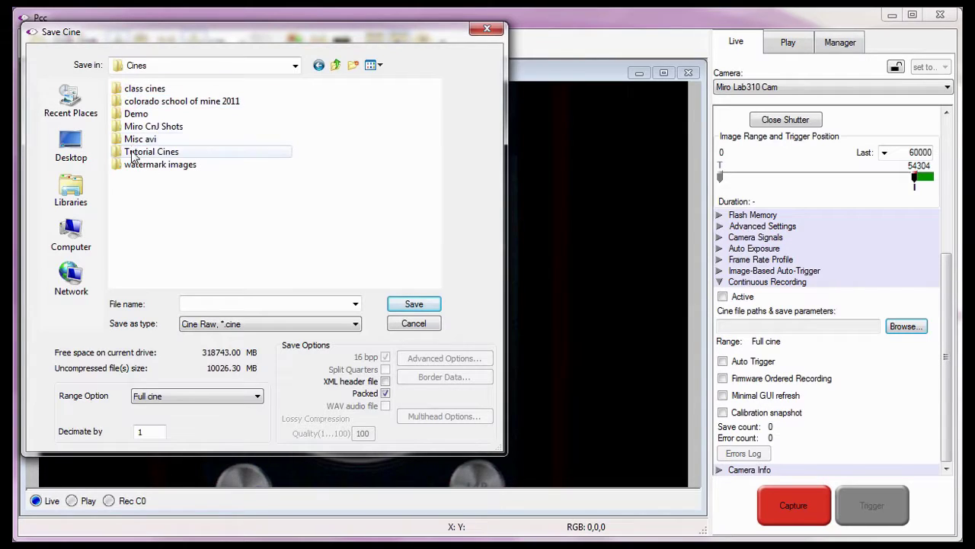
double_click(131, 151)
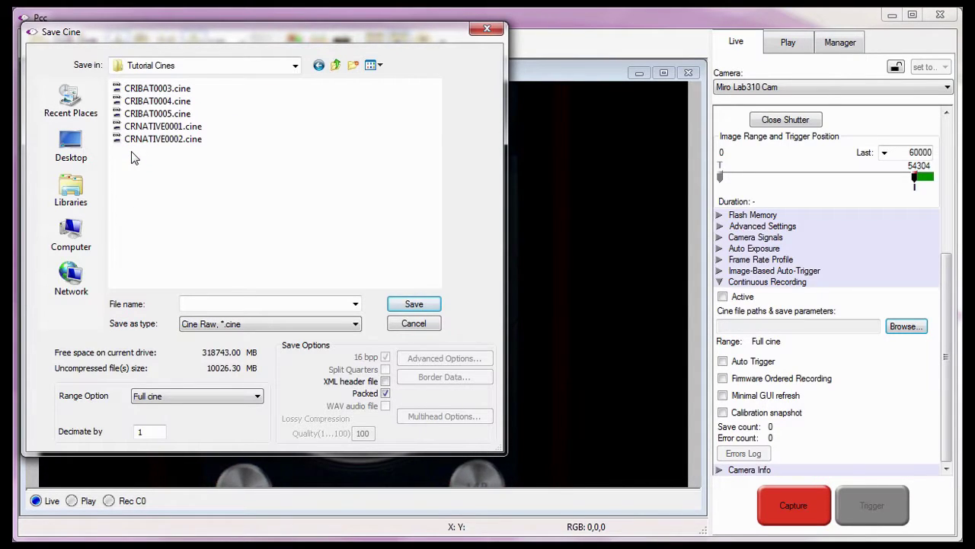
Enter CRAUTO@4 as the cine file name
click(151, 304)
click(187, 303)
text(CRAUTO)
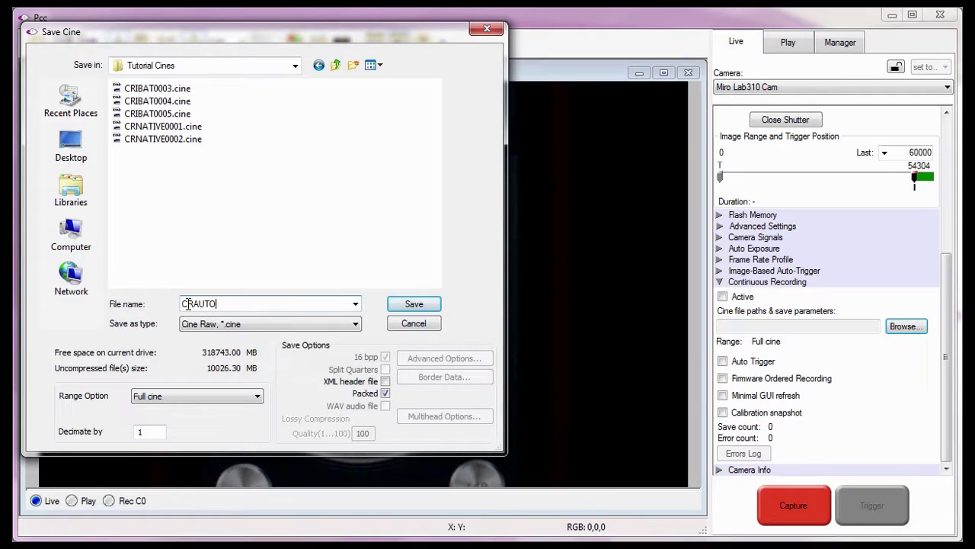
text(@4)
click(174, 325)
Switch the Save Cine range option from Full cine to User Defined
click(104, 397)
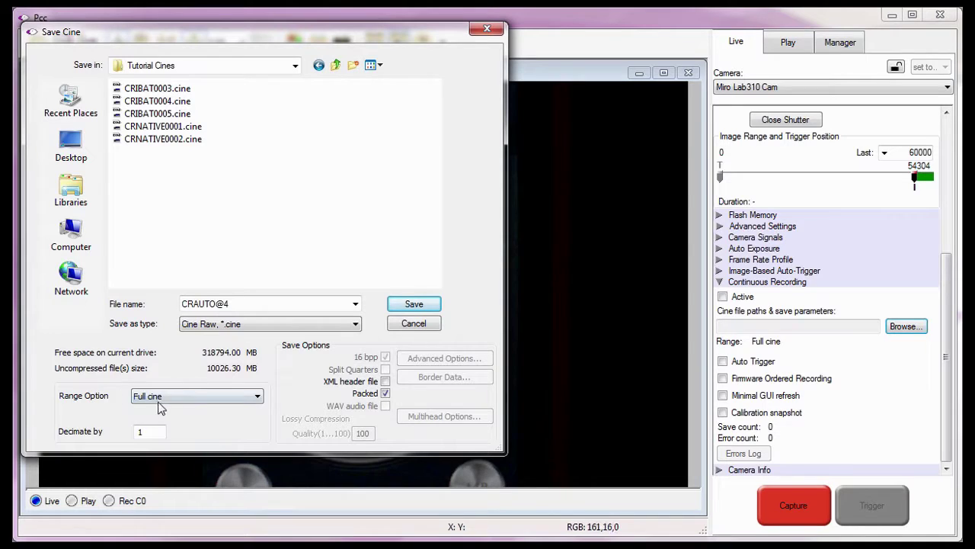
click(257, 402)
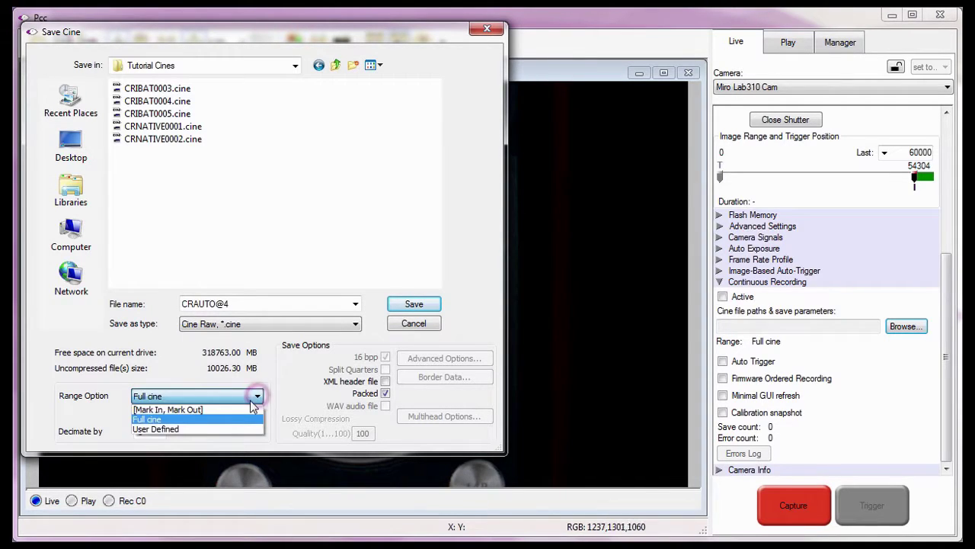
click(218, 427)
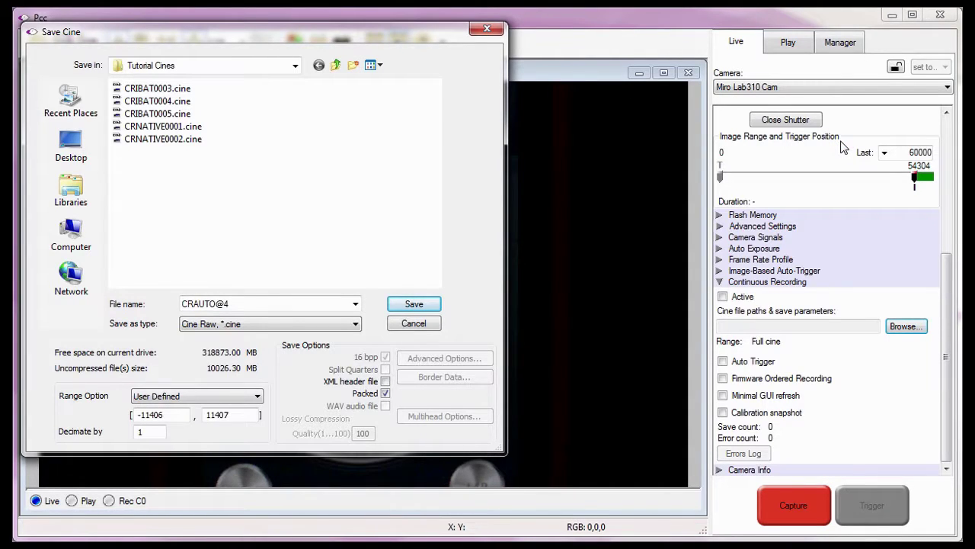
click(935, 151)
Enter 54304 as the range start and 58304 as the range end
double_click(163, 414)
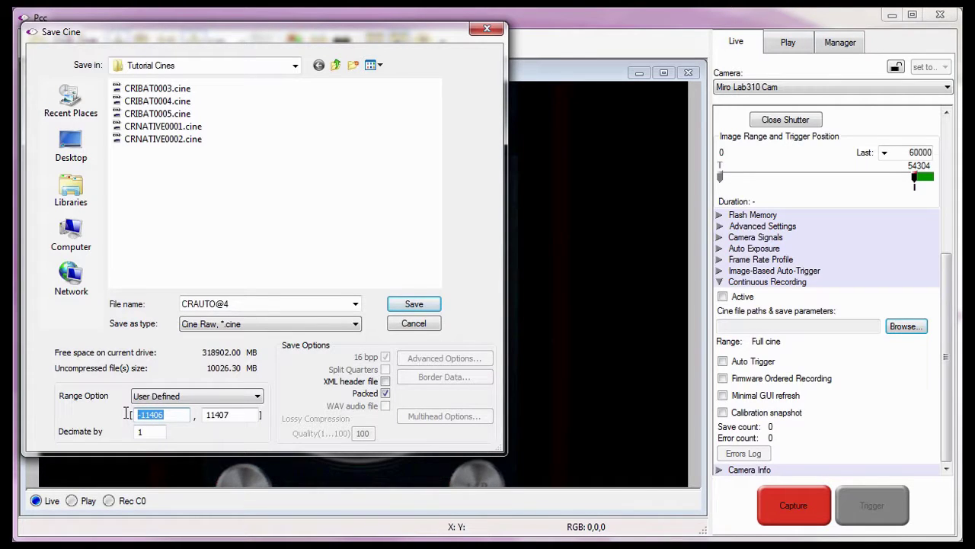
text(54304)
double_click(233, 415)
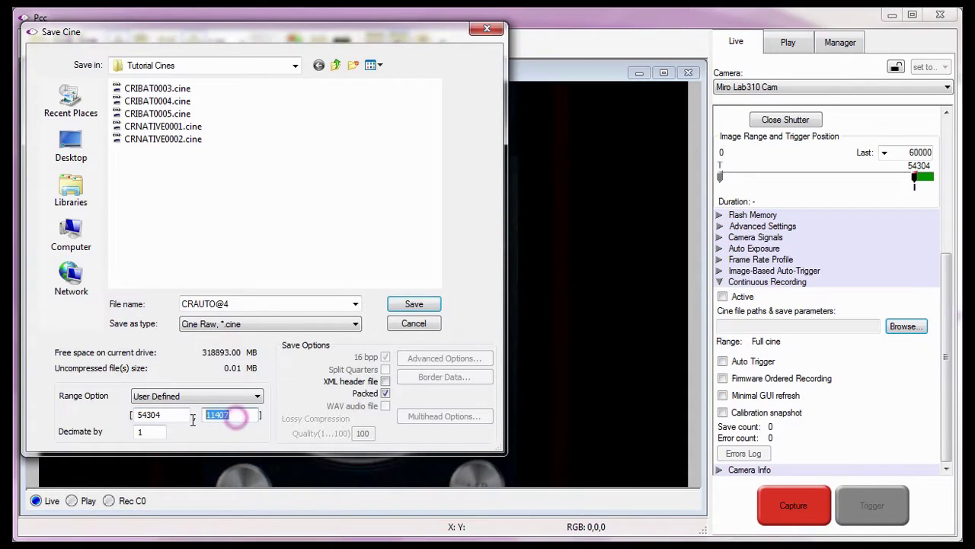
text(58304)
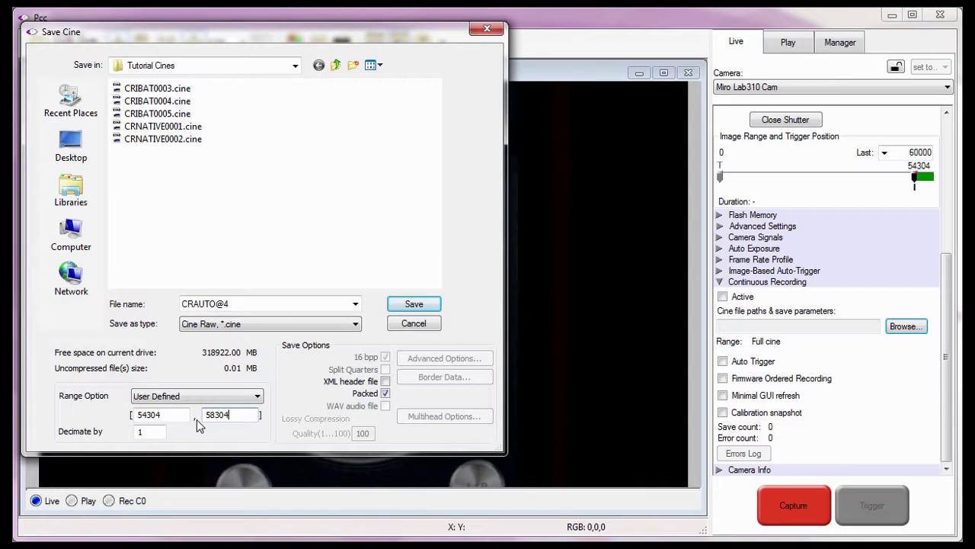
click(336, 347)
Apply the CRAUTO@4 save settings and adjust the Continuous Recording options
click(416, 304)
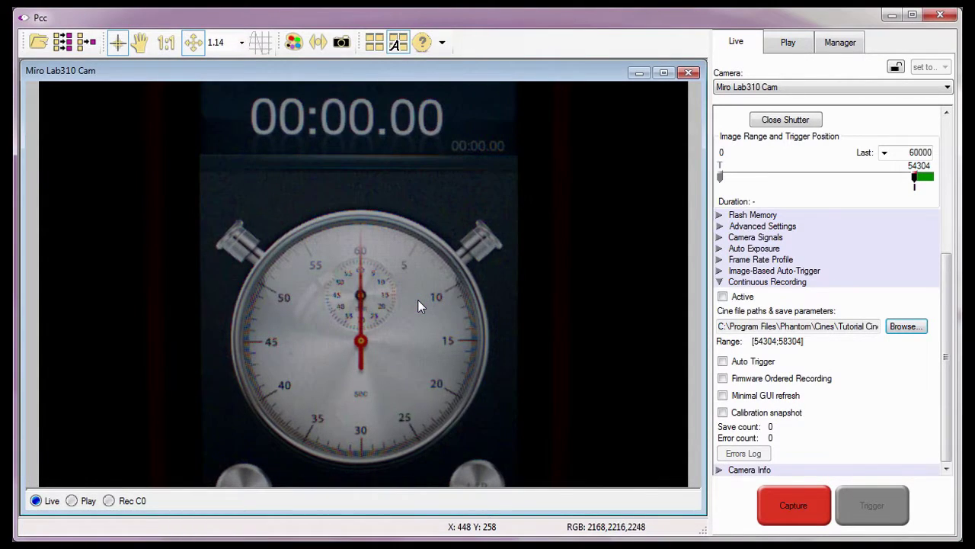
click(721, 323)
click(747, 342)
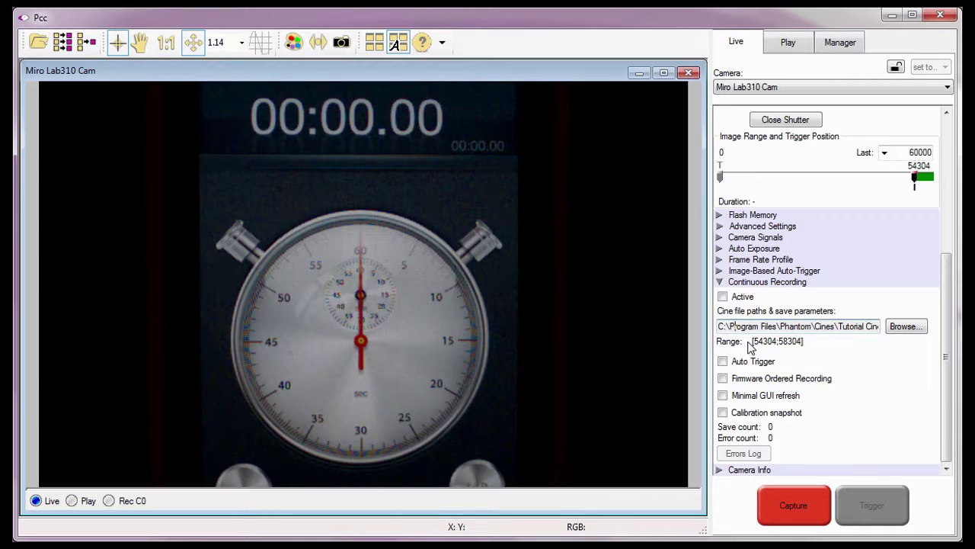
click(762, 427)
click(767, 455)
Check Firmware Ordered Recording and Auto Trigger under Continuous Recording
click(723, 379)
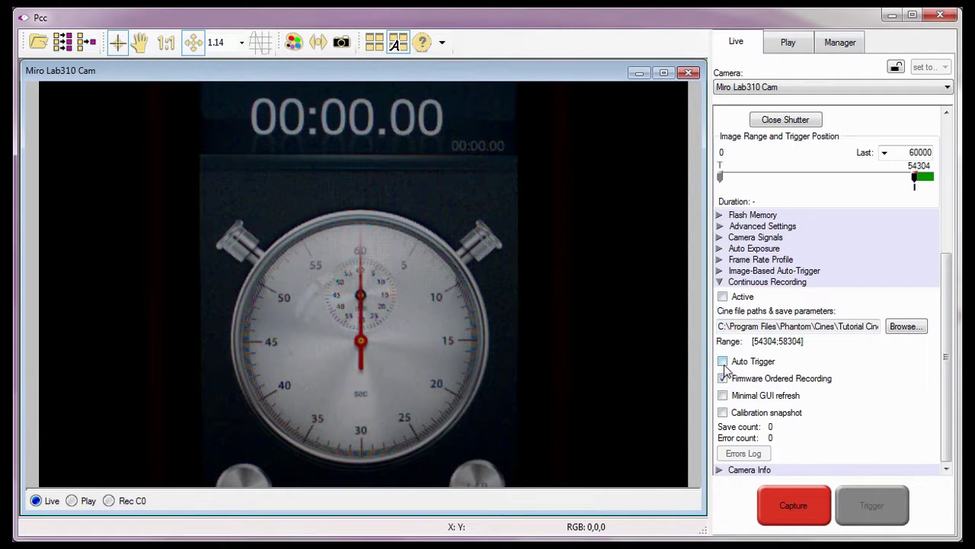
click(723, 362)
Check Active so continuous recording of the stopwatch begins capturing cines
click(723, 297)
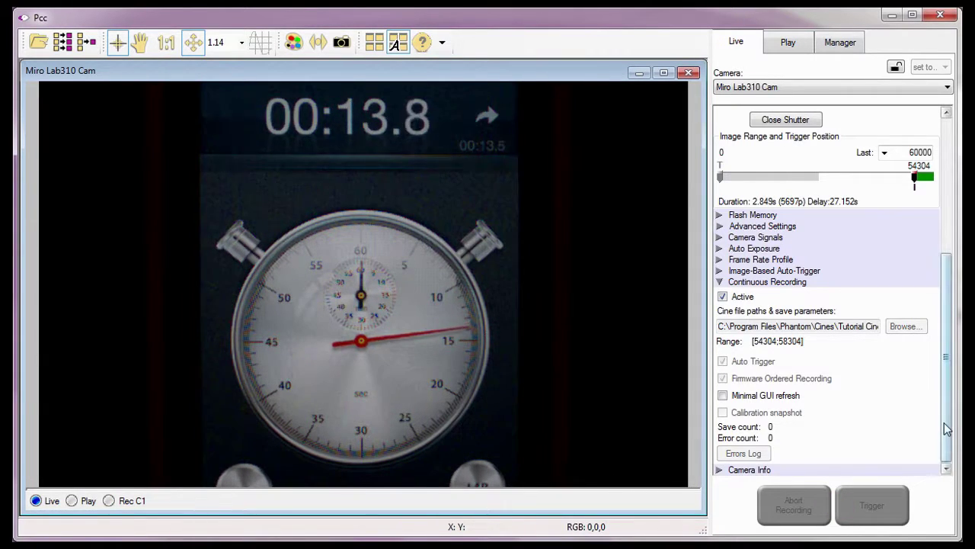
scroll(945, 415, up, 4)
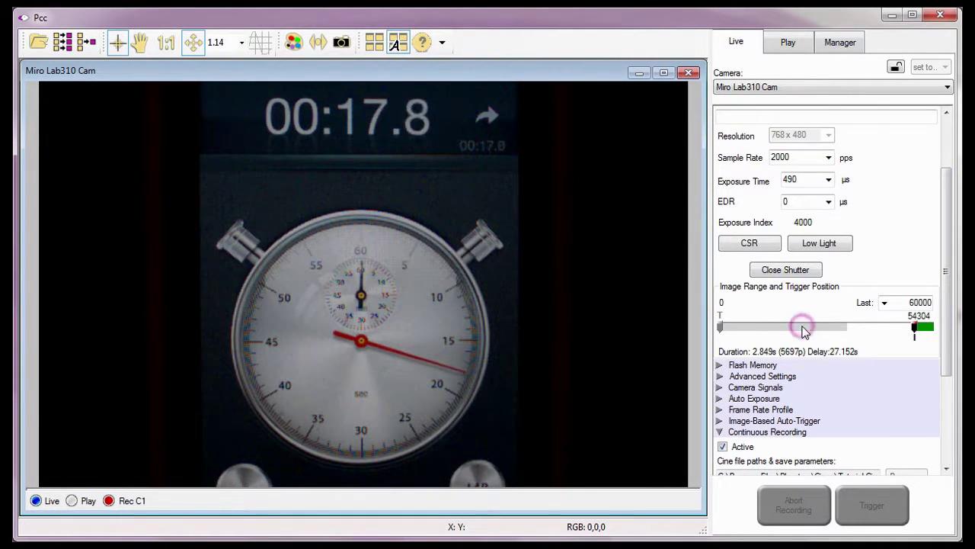
scroll(945, 309, up, 3)
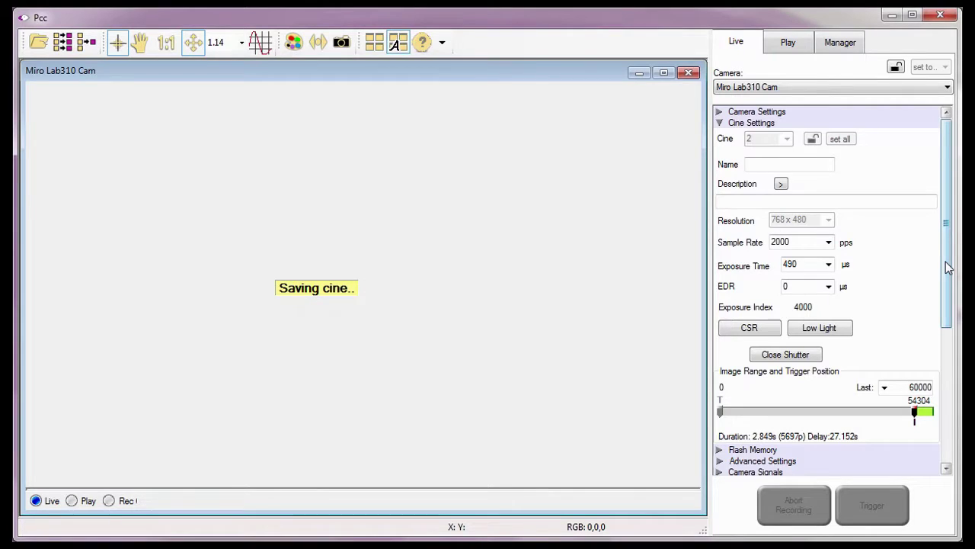
Monitor saving until one cine is saved and cine 2 reaches 95%
click(318, 293)
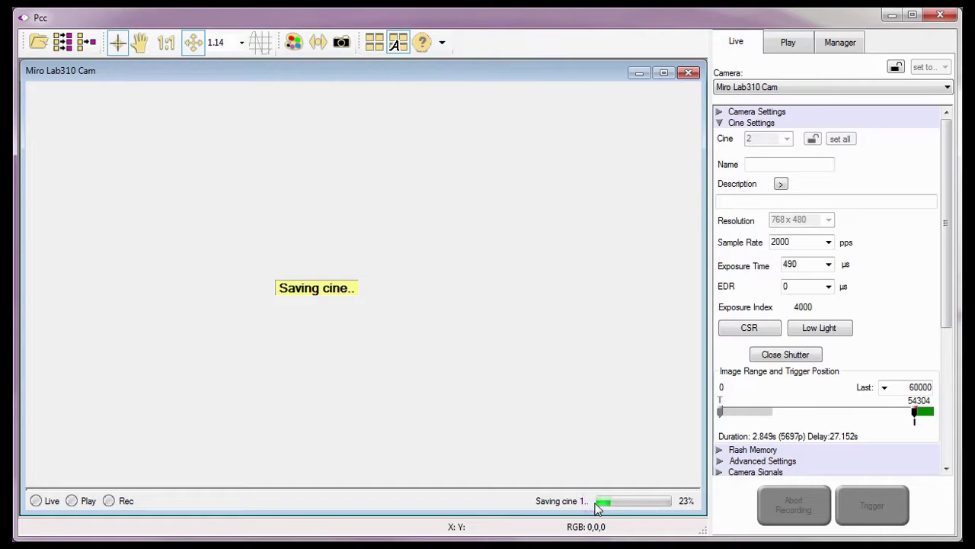
click(766, 139)
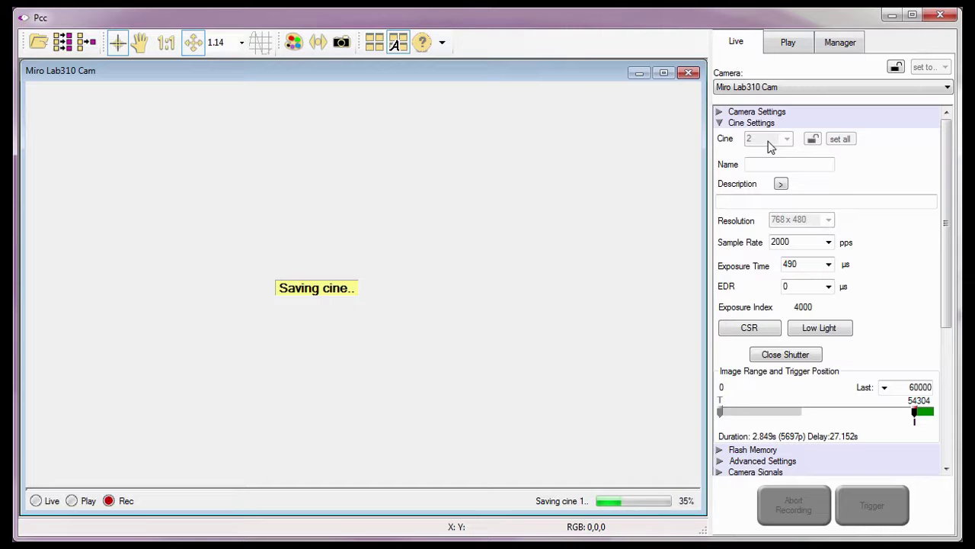
drag(947, 163, 934, 320)
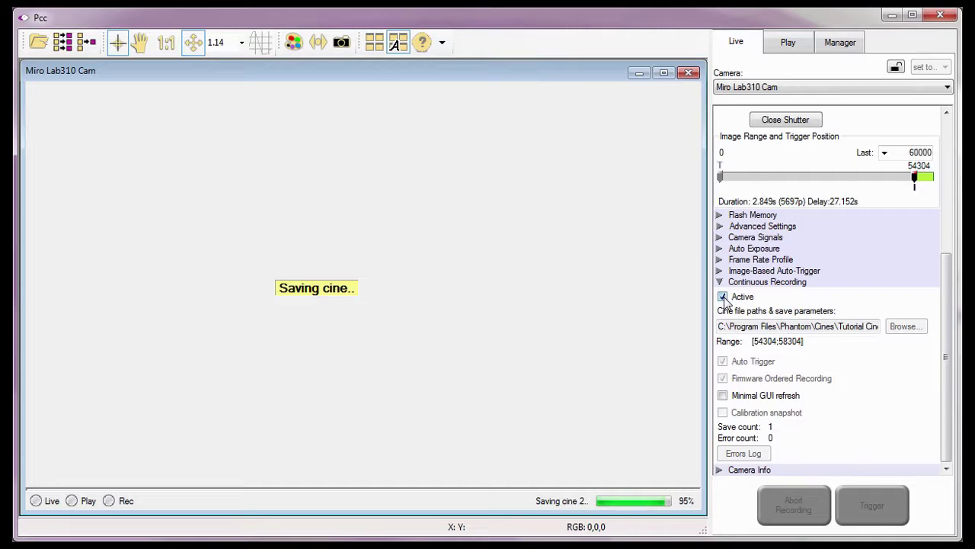
Abort continuous recording after cine 3 is saved, confirming the cancellation to return to Live
click(723, 297)
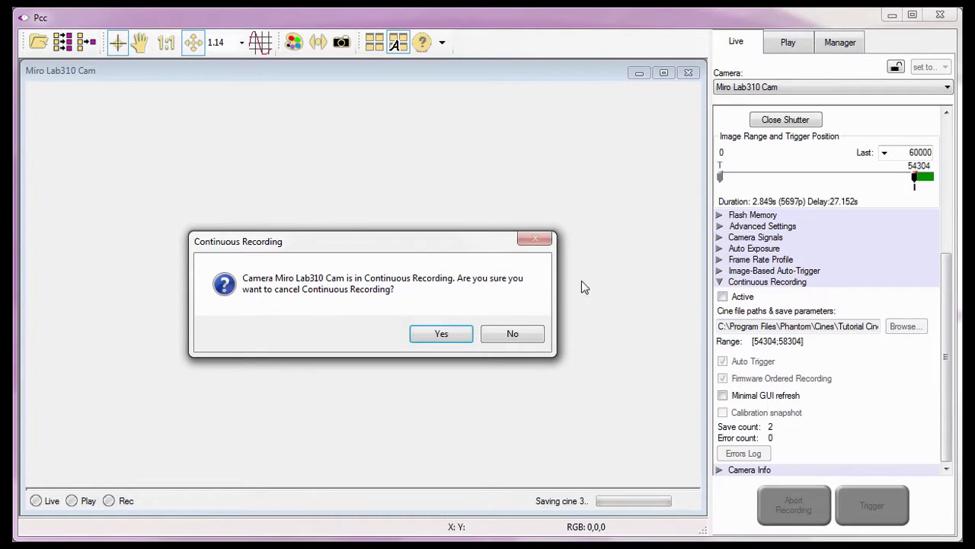
click(444, 336)
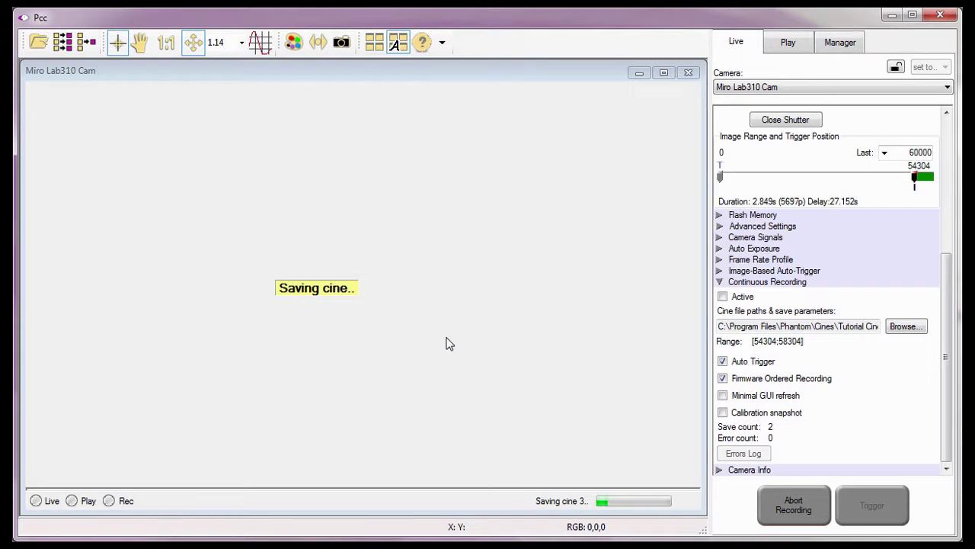
click(584, 503)
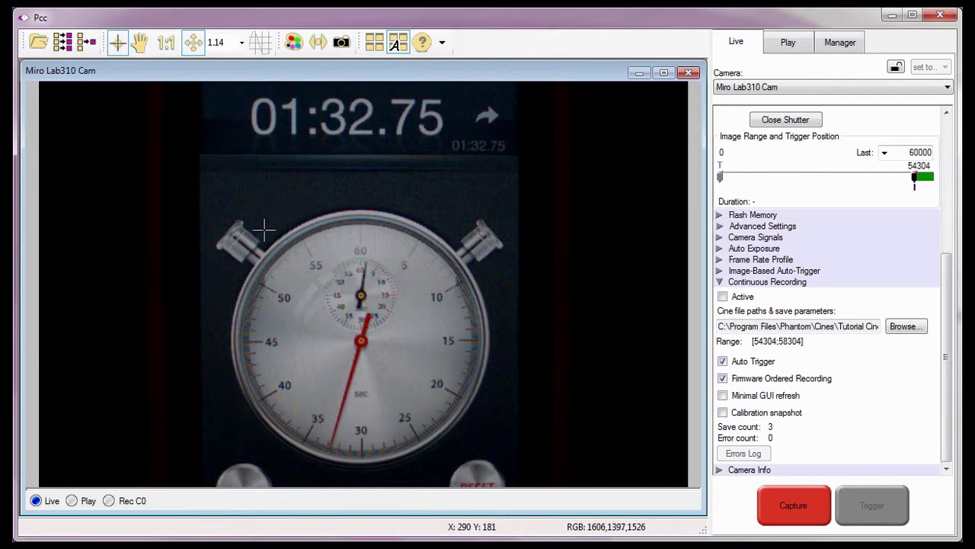
Open cines CRAUTO0000 through CRAUTO0002 from the Tutorial Cines folder
click(38, 44)
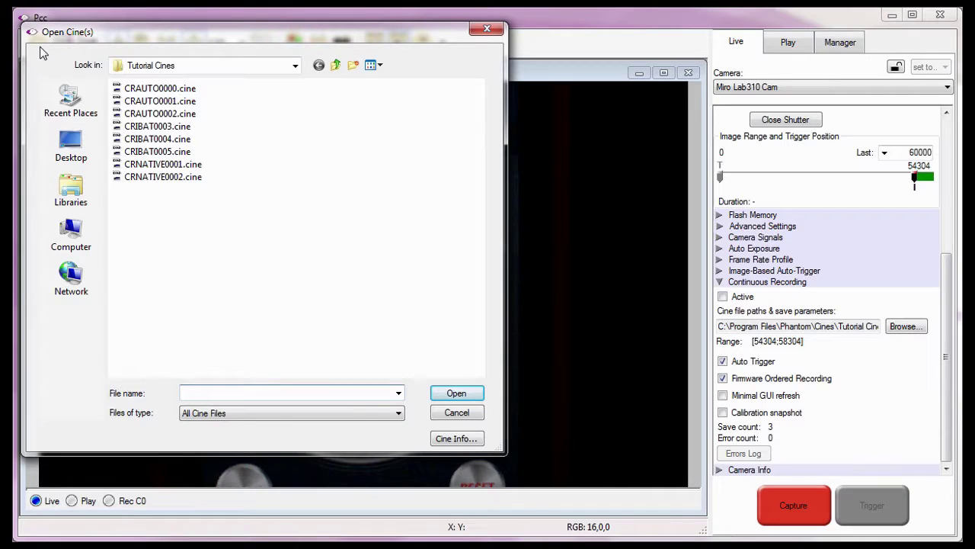
click(192, 68)
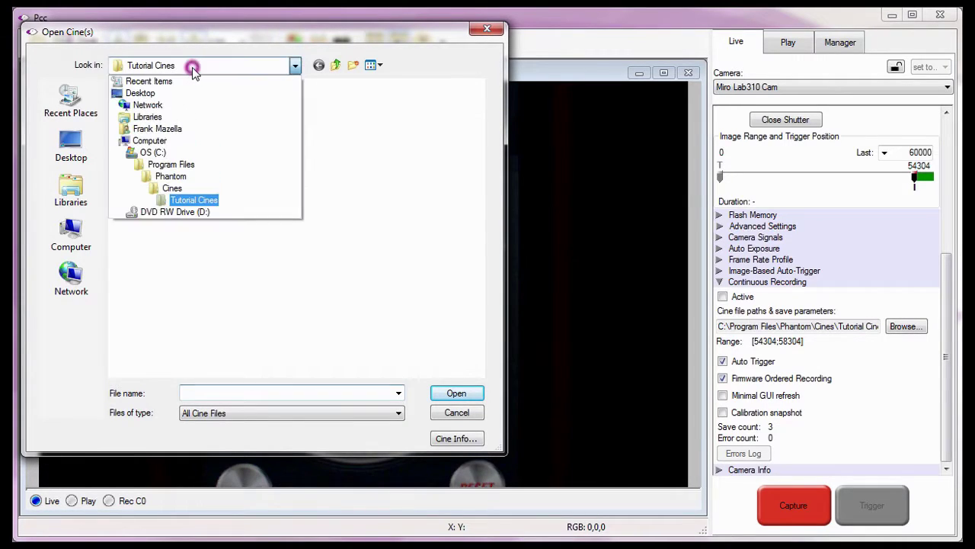
click(184, 202)
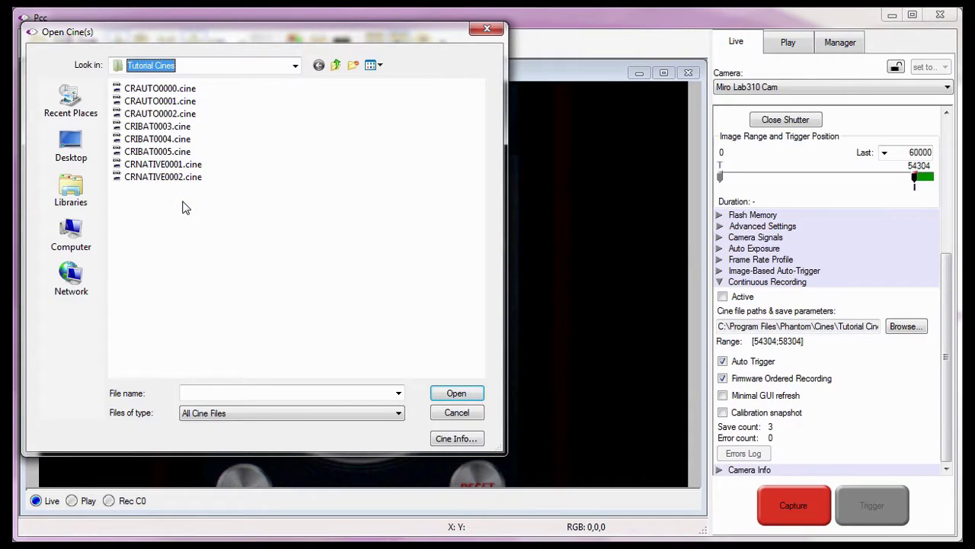
click(150, 87)
shift+click(150, 115)
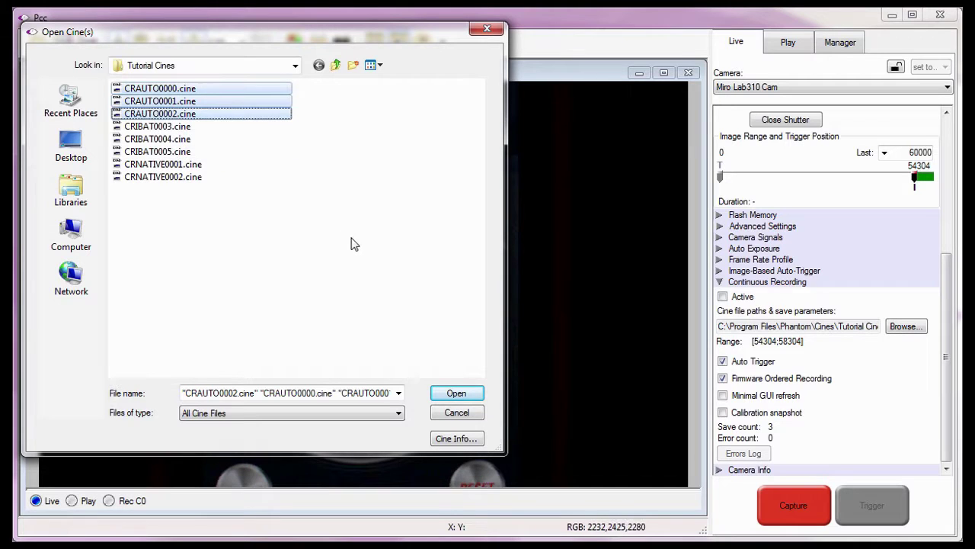
click(457, 393)
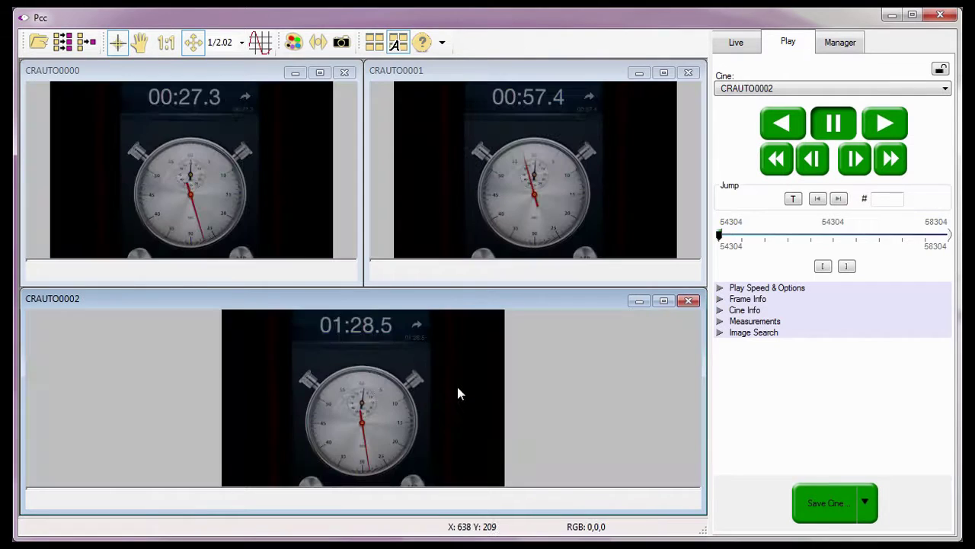
Select CRAUTO0000 and expand its Cine Info, scrolling down to the trigger time
click(175, 76)
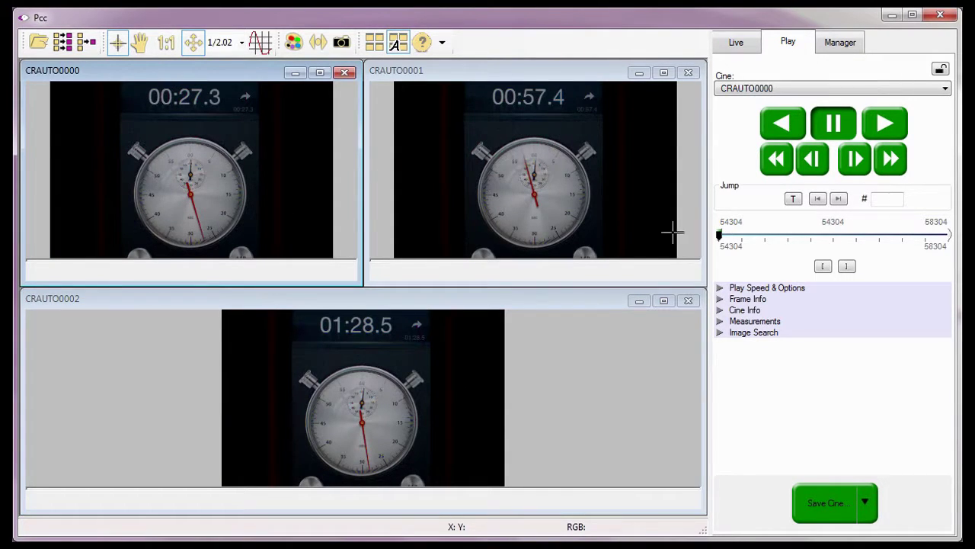
click(719, 310)
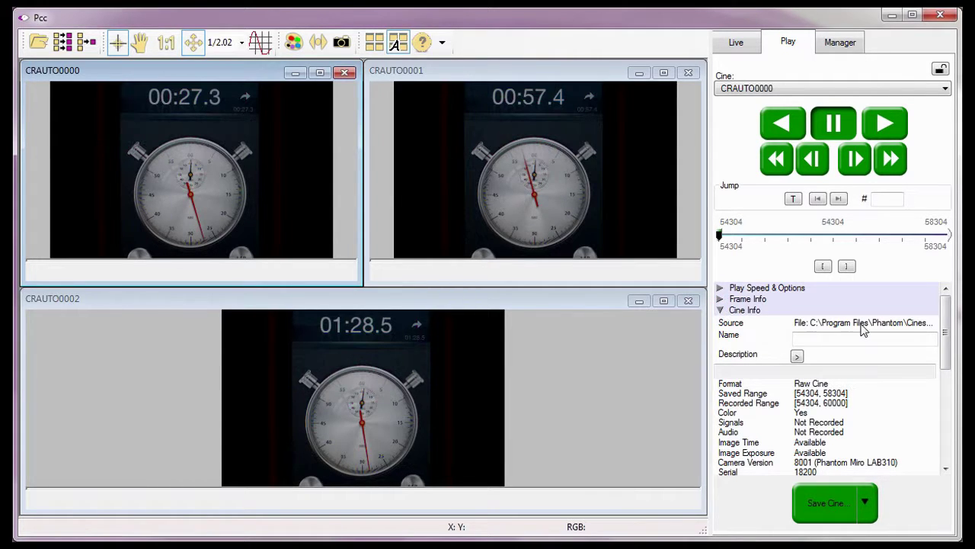
scroll(948, 329, down, 3)
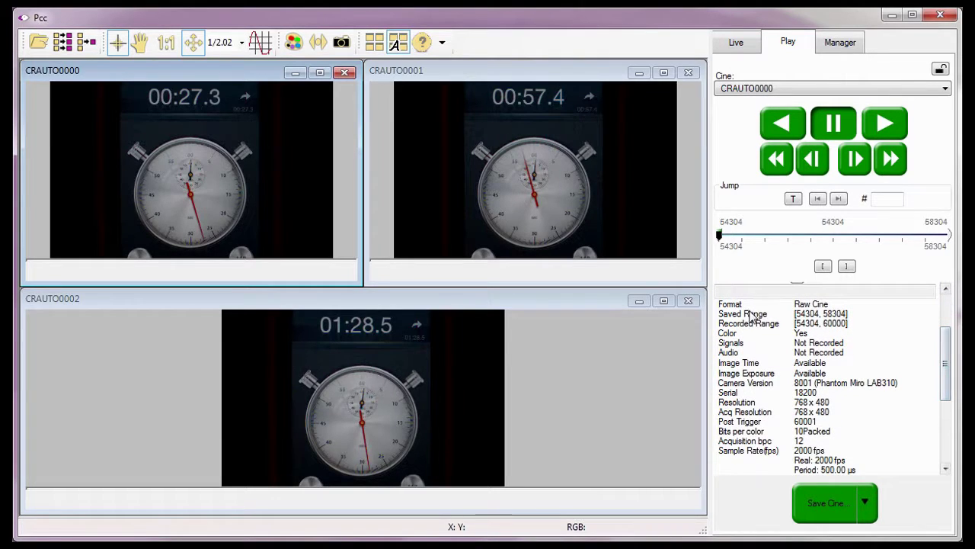
click(766, 317)
click(850, 312)
click(851, 323)
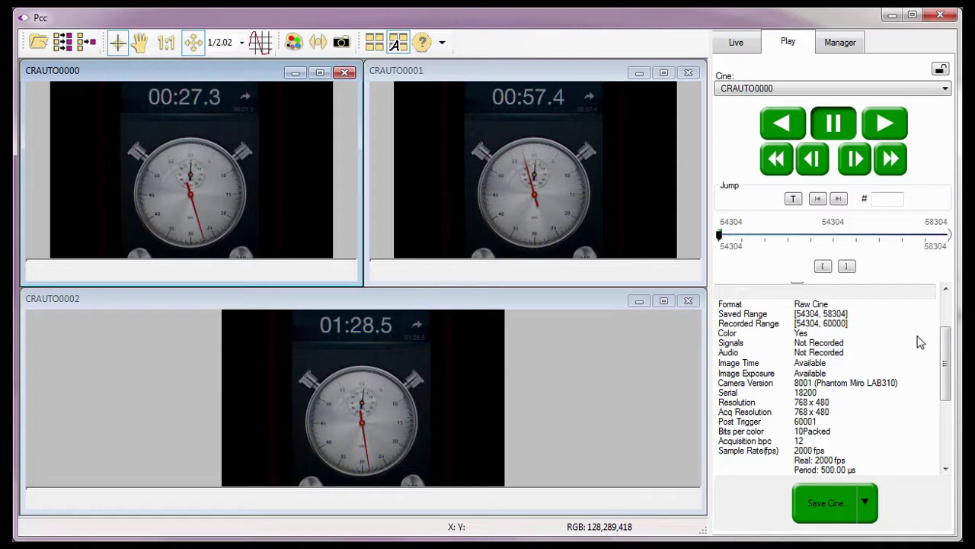
drag(947, 337, 942, 415)
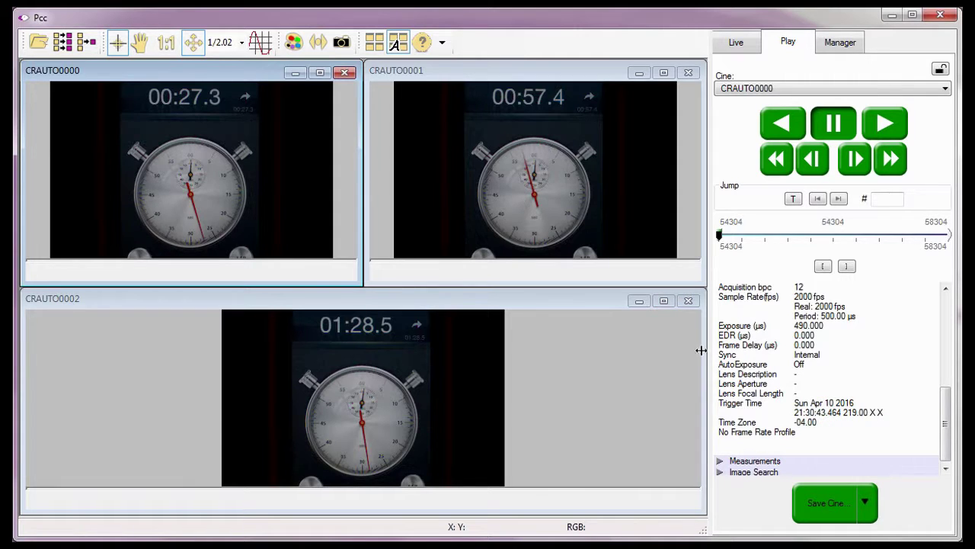
Check CRAUTO0001 and CRAUTO0002, fast-forward CRAUTO0002 to image 58304, then return to Live
click(585, 227)
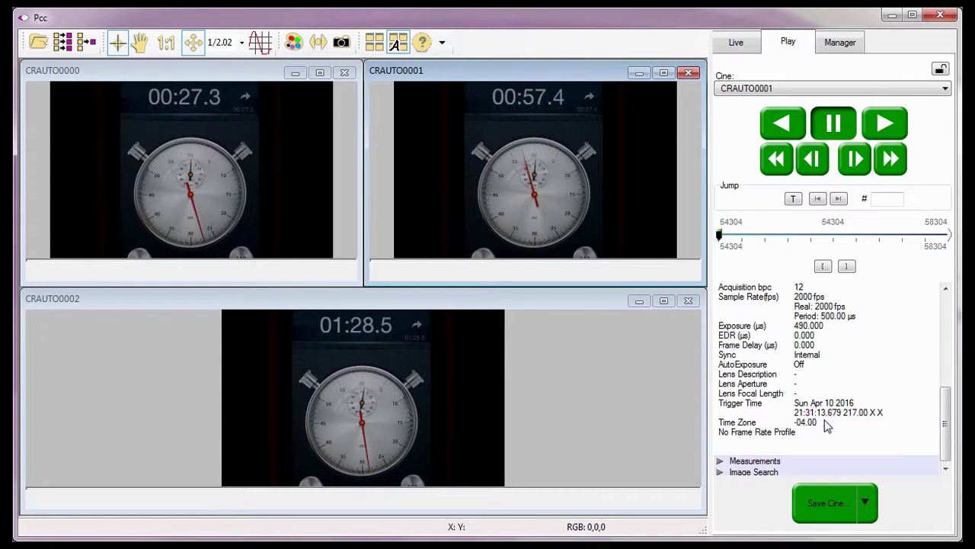
click(377, 337)
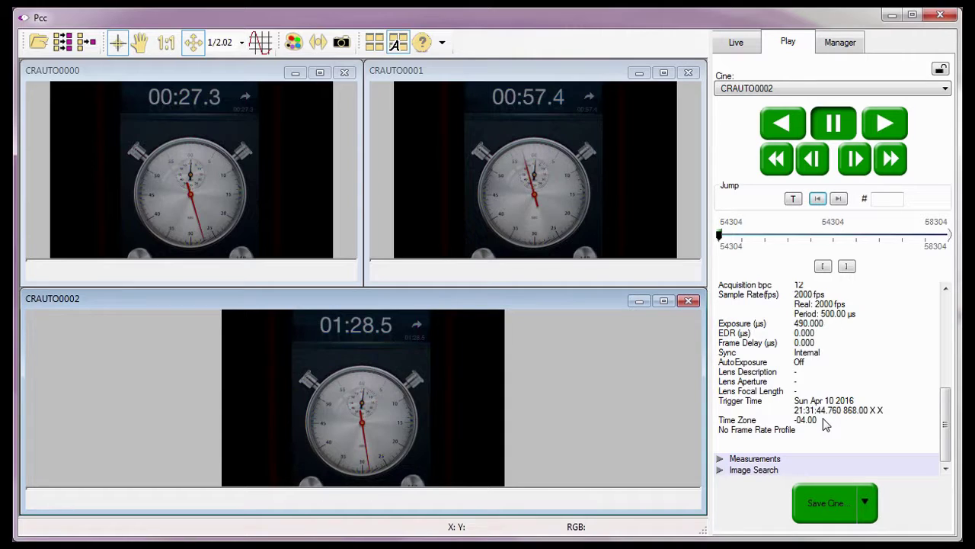
click(891, 166)
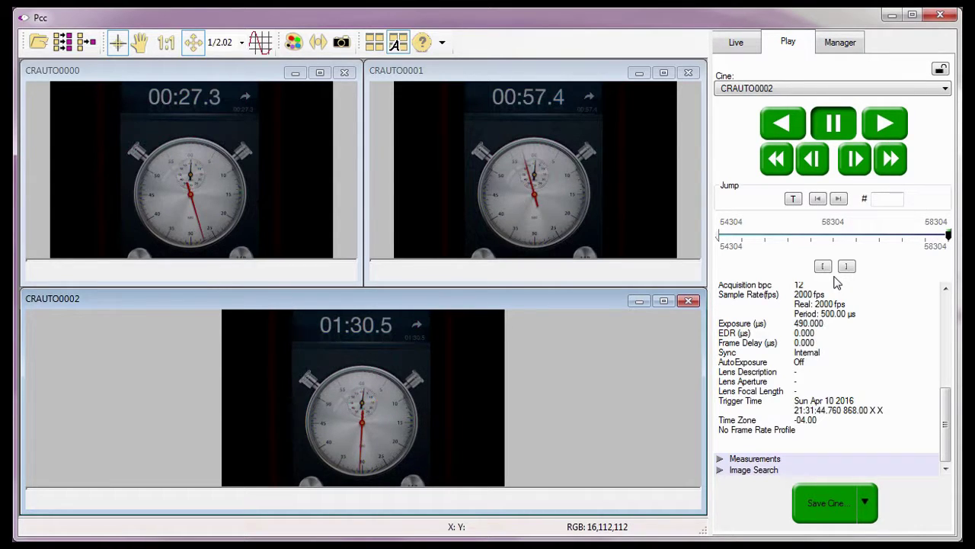
click(737, 43)
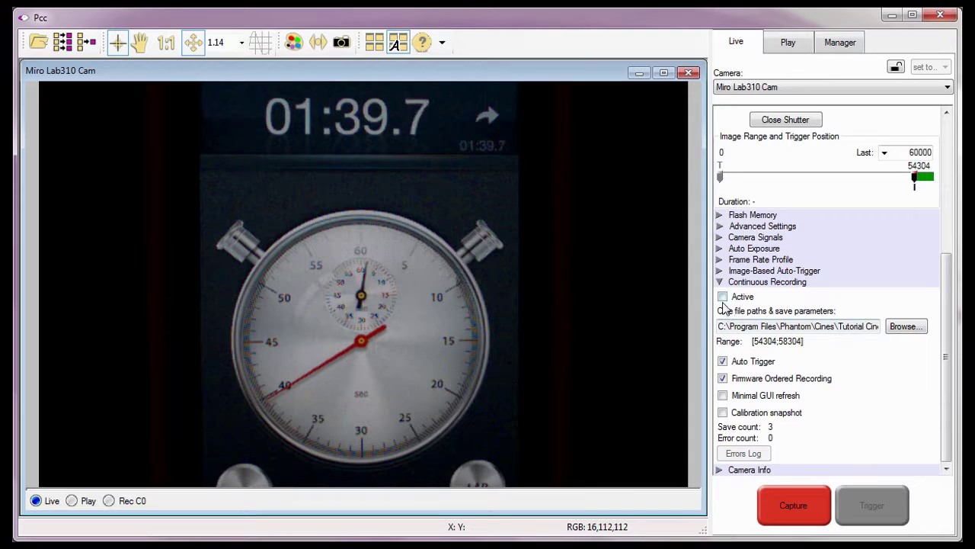
Turn off Firmware Ordered Recording and Auto Trigger
click(723, 378)
click(722, 362)
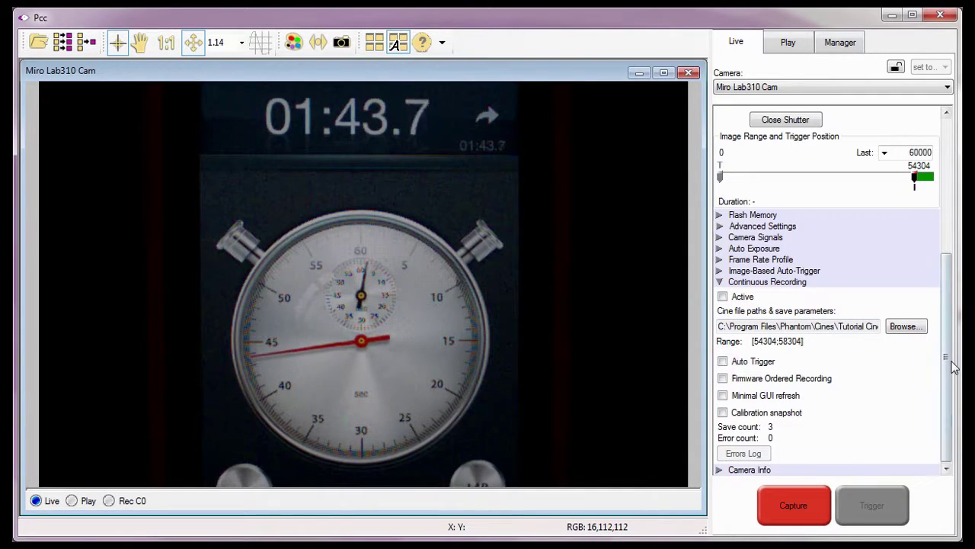
drag(942, 356, 947, 214)
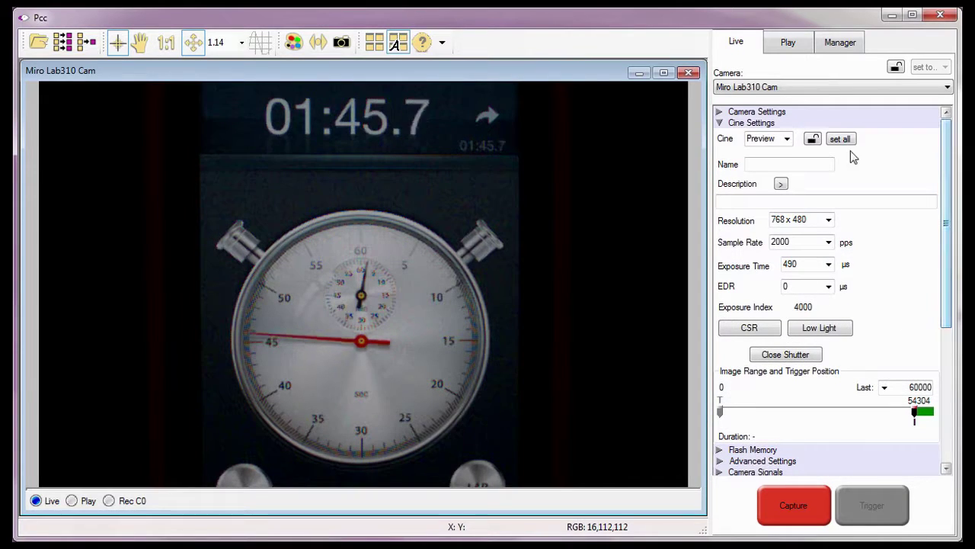
Set Camera Settings partitions to 1, accepting the warning about erasing cines in camera memory
click(719, 114)
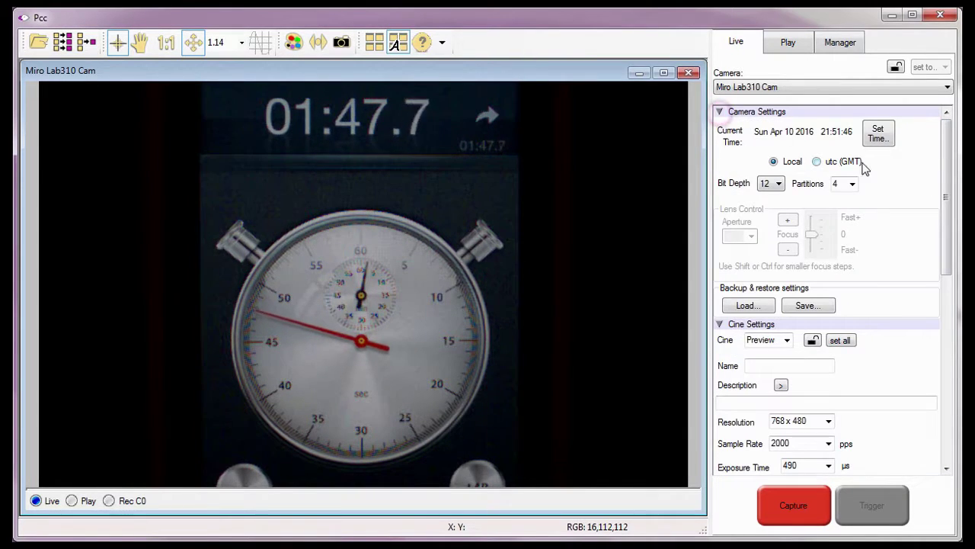
click(852, 183)
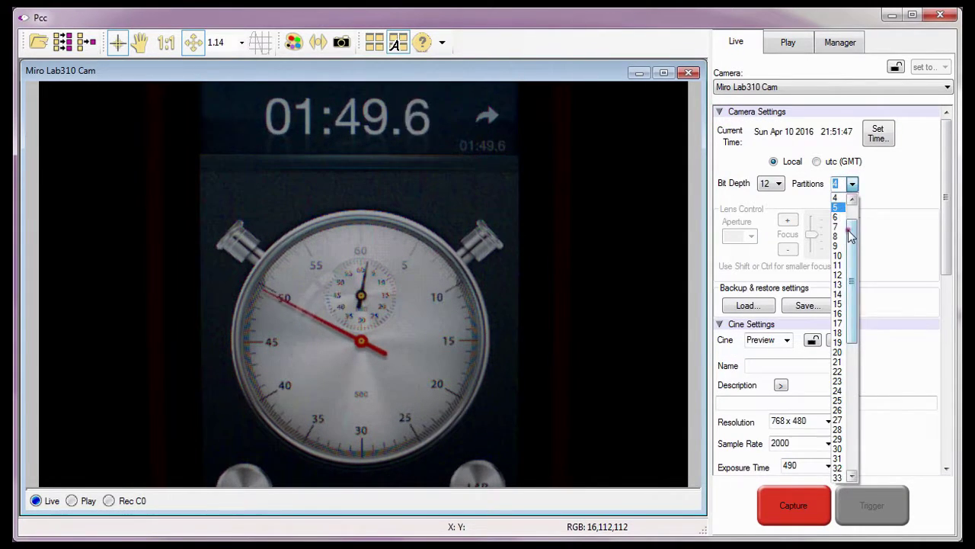
click(851, 197)
click(845, 197)
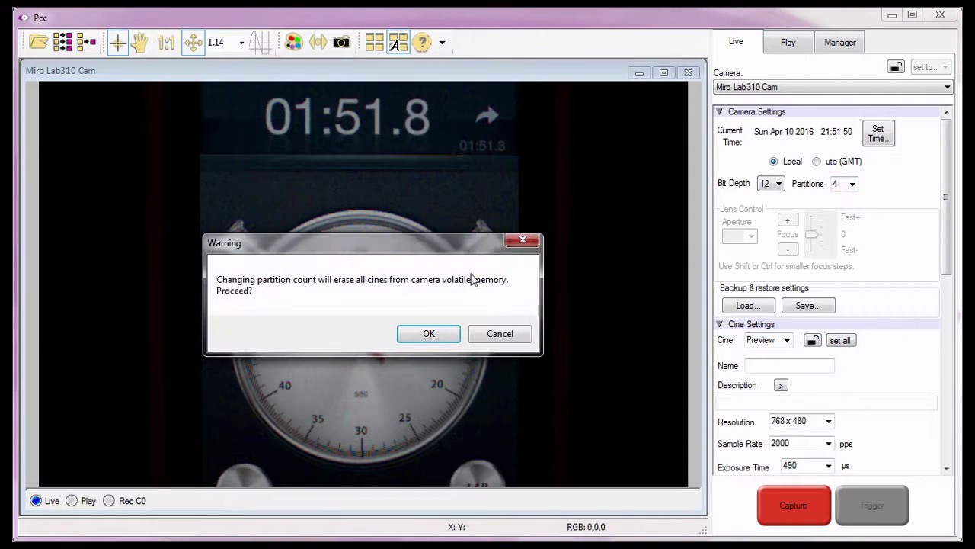
click(429, 333)
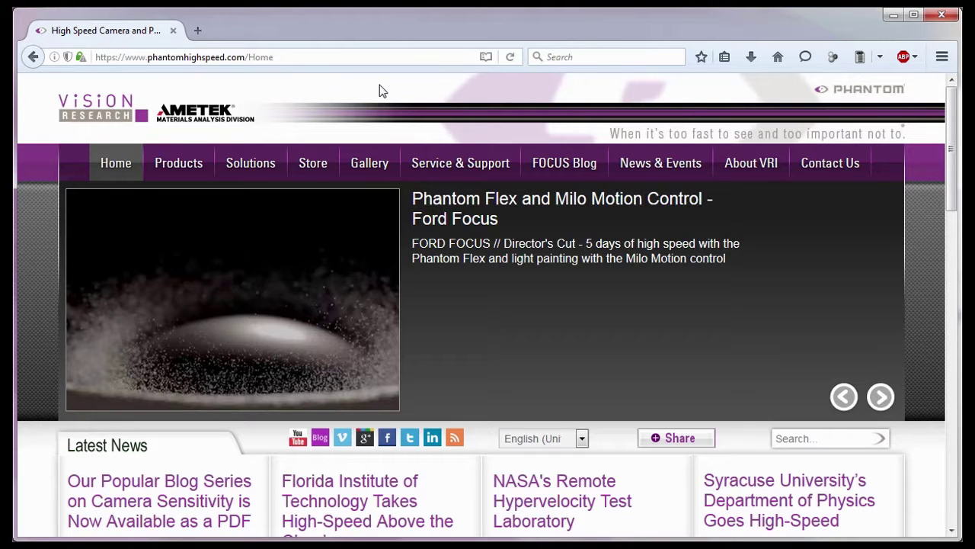
Go to the Service & Support Training page, then the Contact Us North American Sales page
click(142, 66)
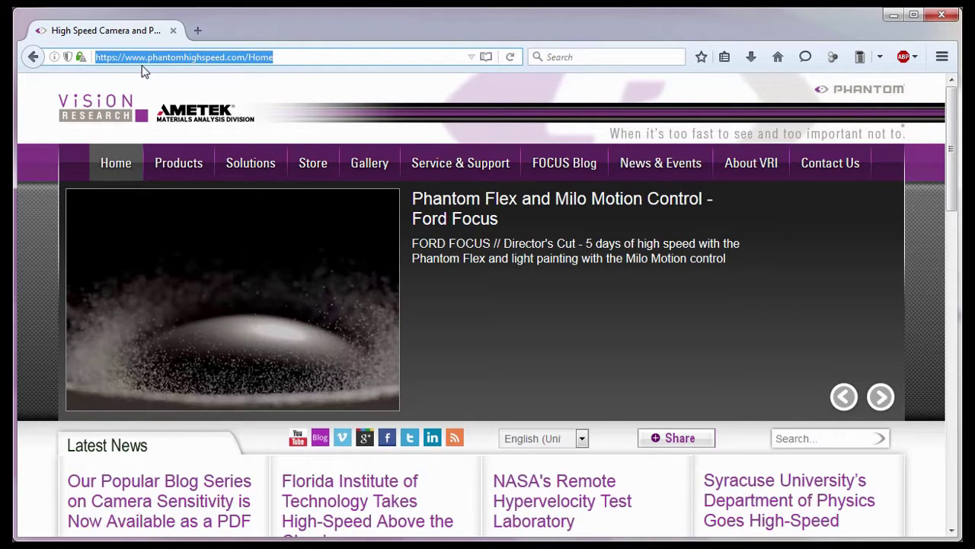
mouse_move(444, 174)
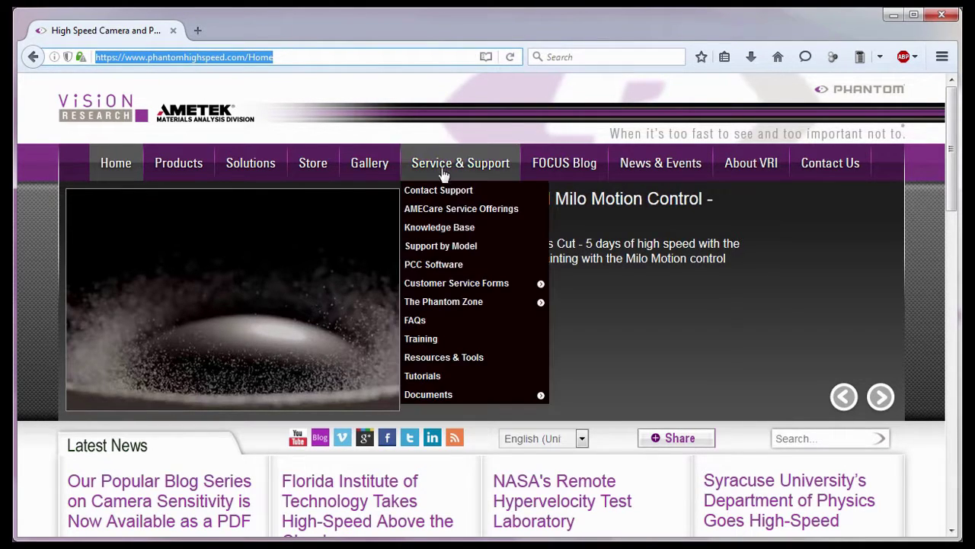
click(444, 344)
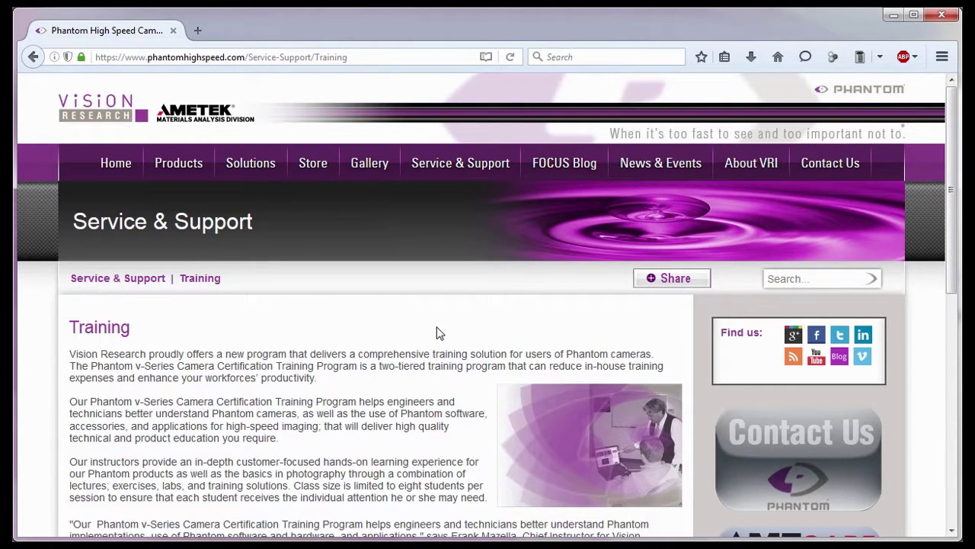
mouse_move(817, 171)
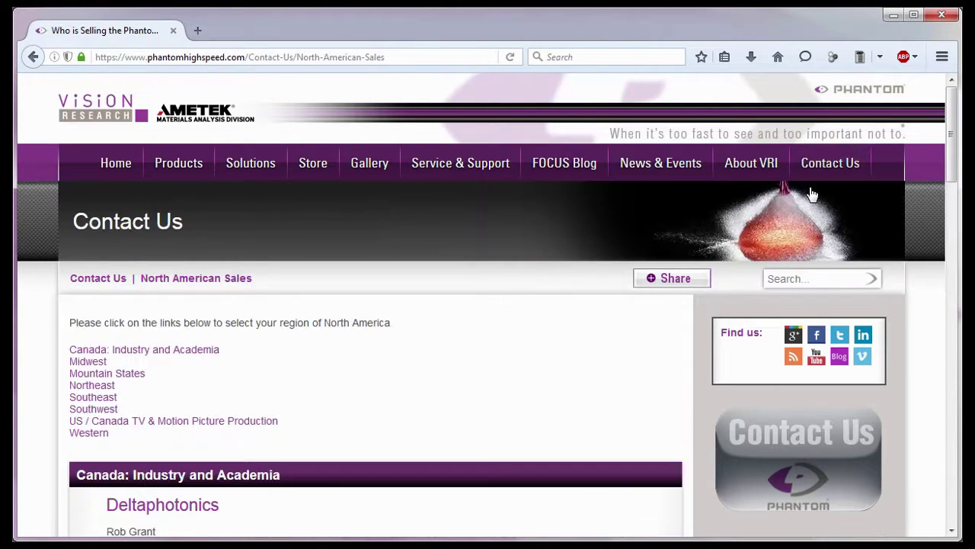
mouse_move(834, 175)
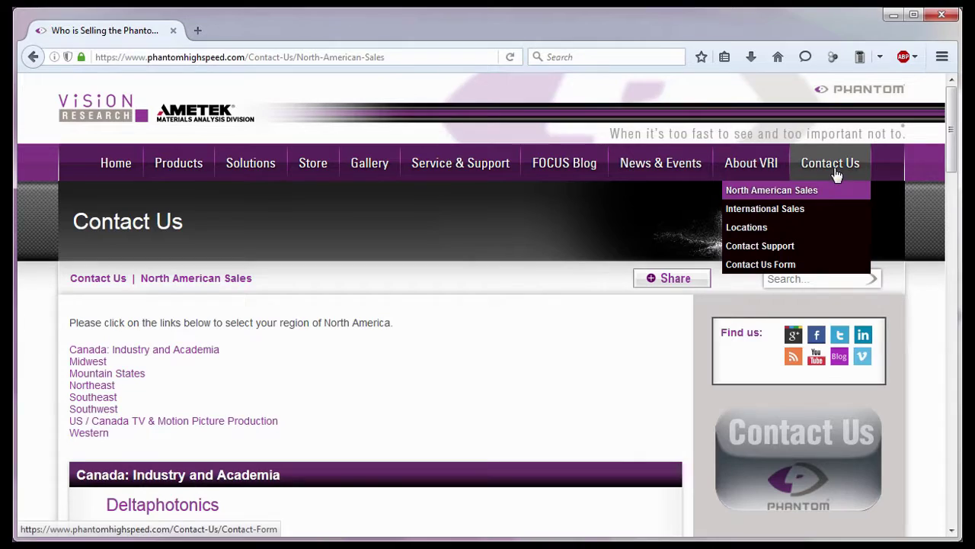